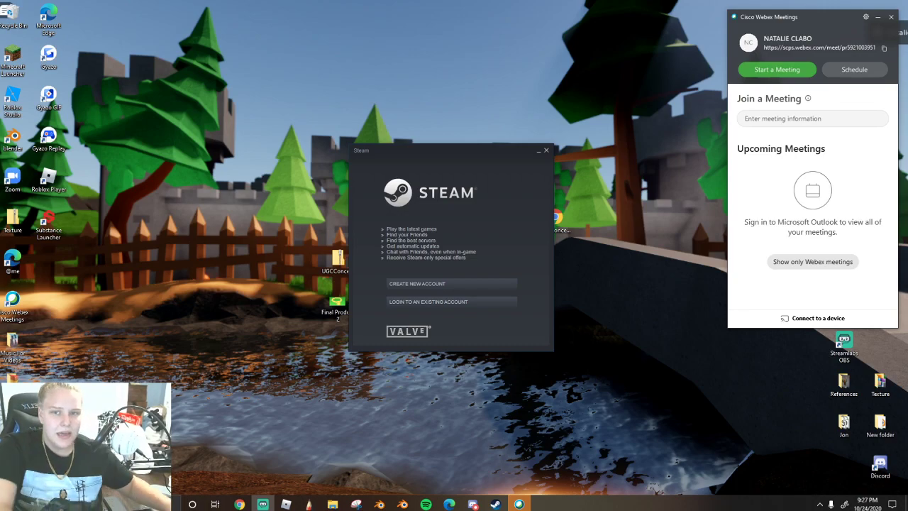
- Close the Cisco Webex Meetings and Steam windows to clear the desktop
click(891, 19)
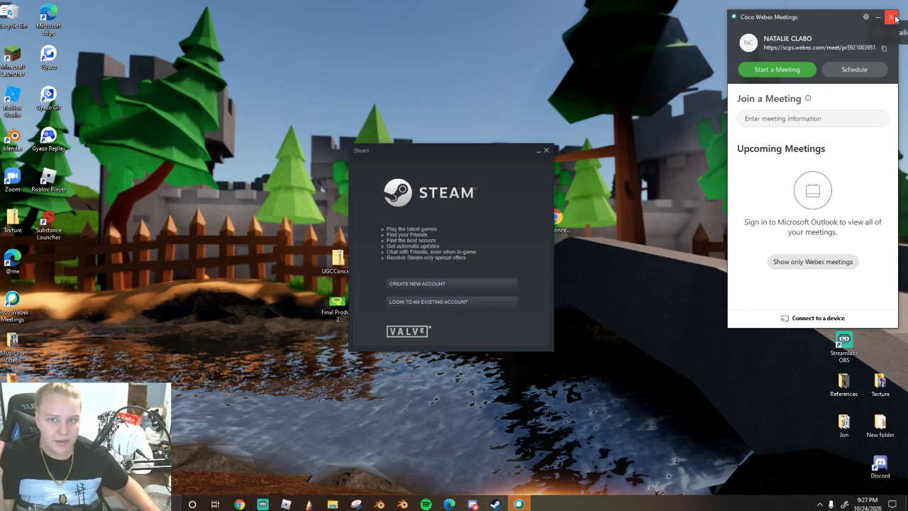
click(546, 150)
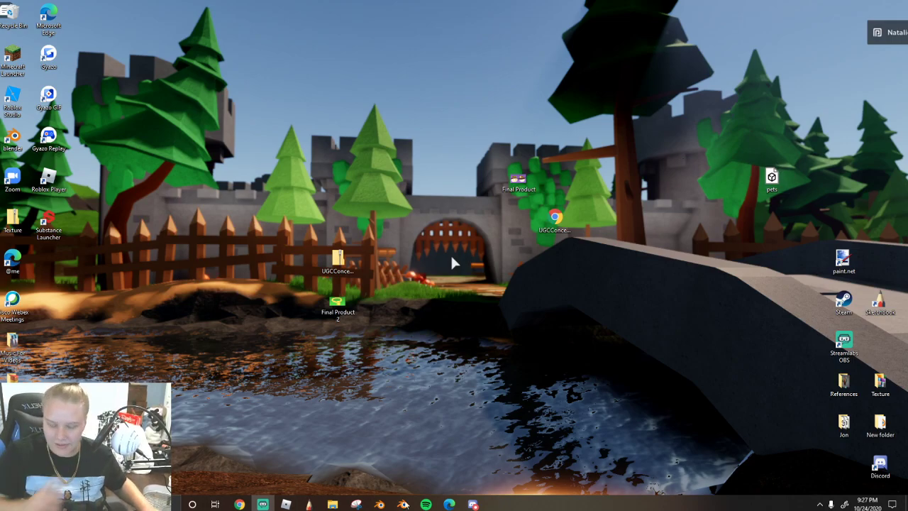
- Open Blender 2.82 for the modelling work and close the older 2.79 version
click(402, 504)
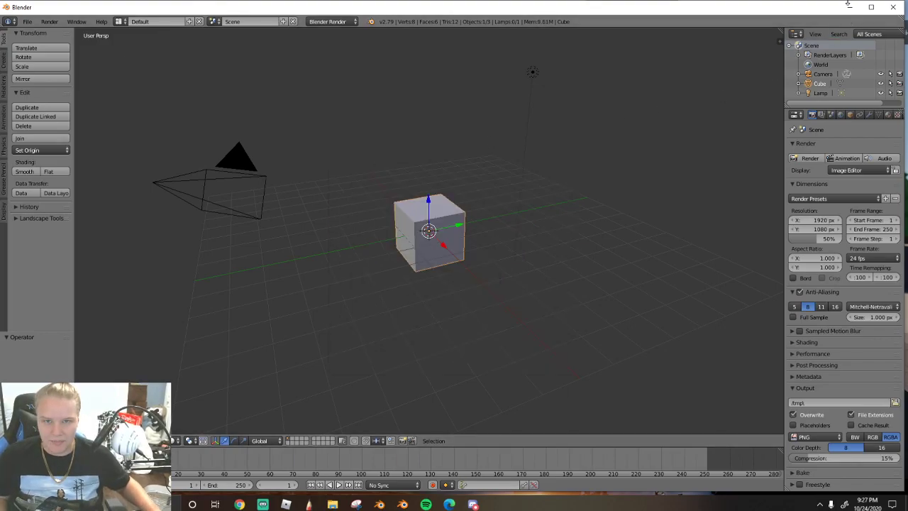
click(893, 7)
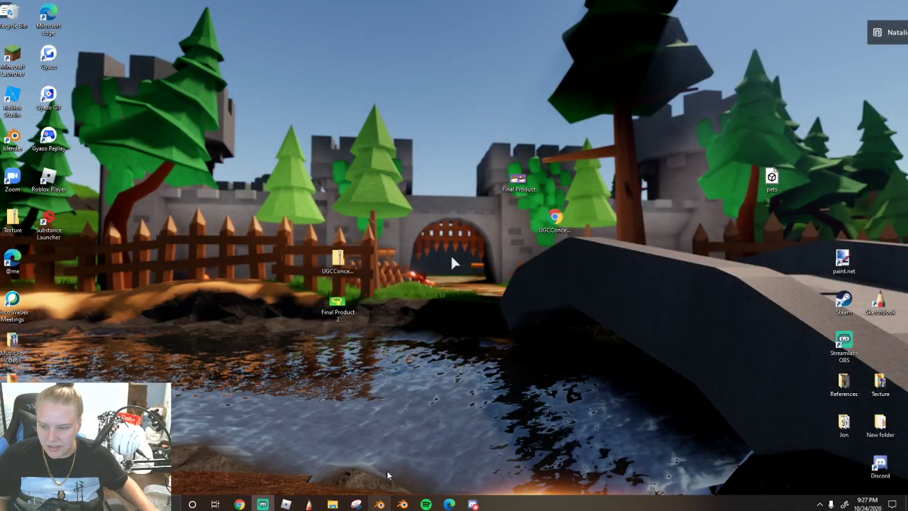
click(380, 503)
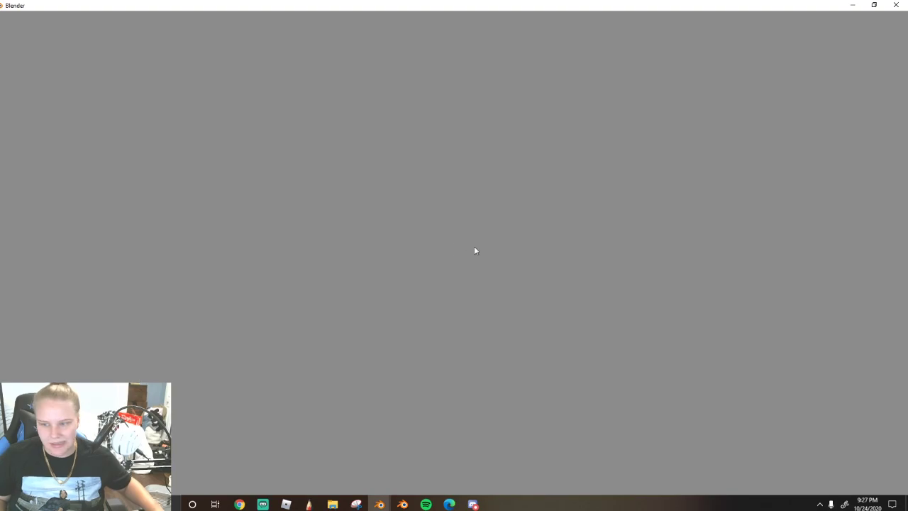
- Delete the default cube, camera and light from the scene
key(a)
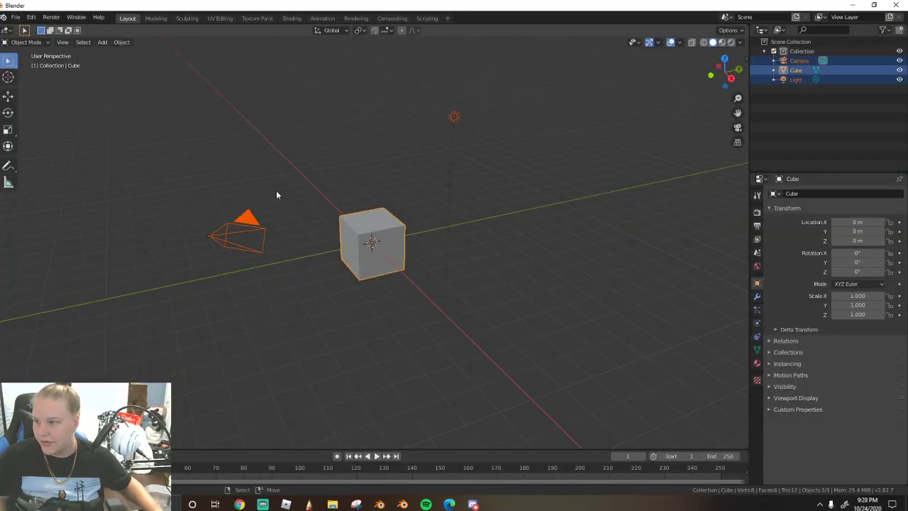
key(x)
click(278, 190)
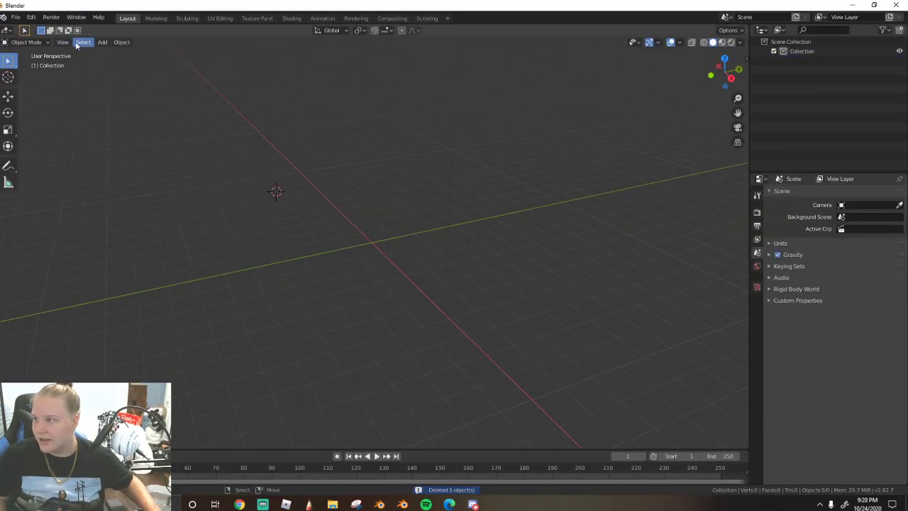
- Add a cylinder mesh and reset its location to the world origin
click(102, 42)
mouse_move(115, 53)
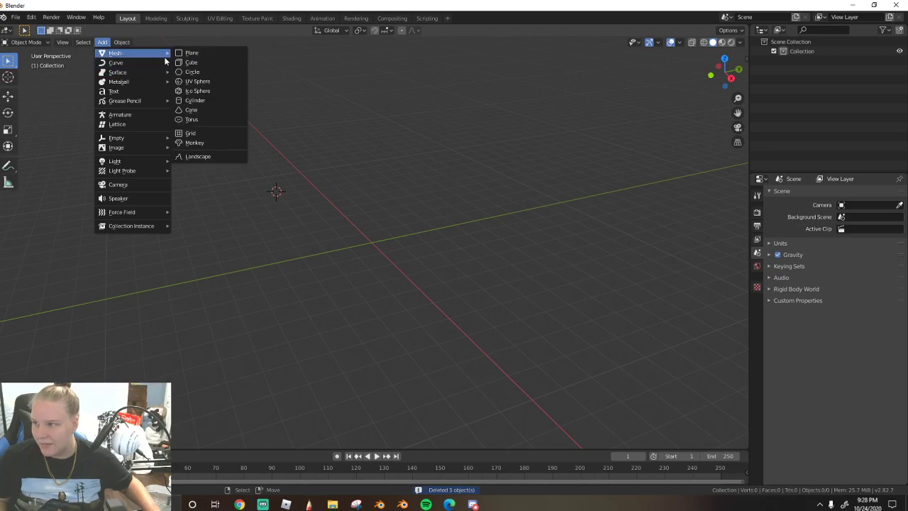
click(206, 110)
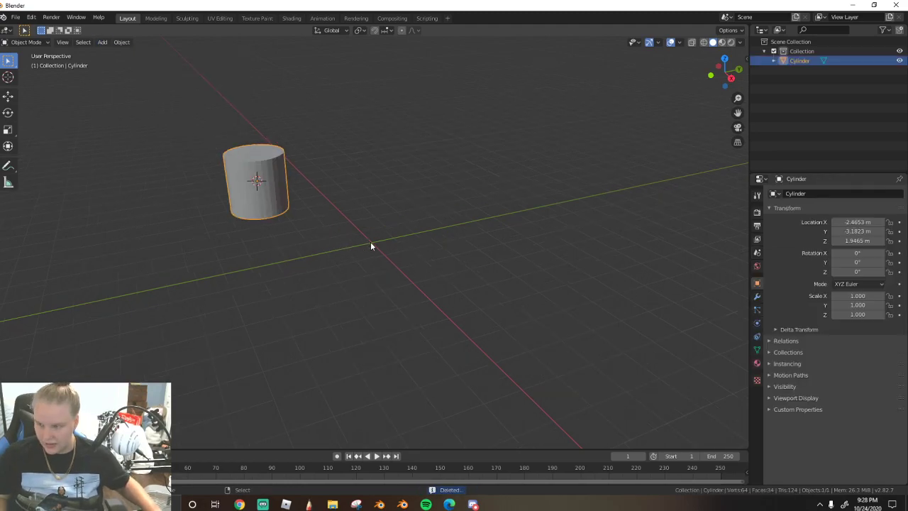
key(alt+g)
- Rotate the cylinder 90 degrees about the X axis so it lies on its side
text(rx)
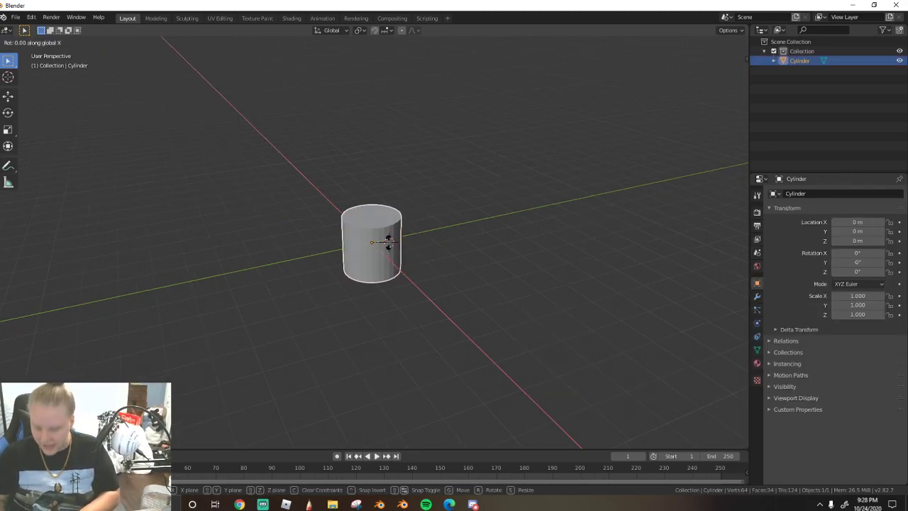
text(90)
key(Return)
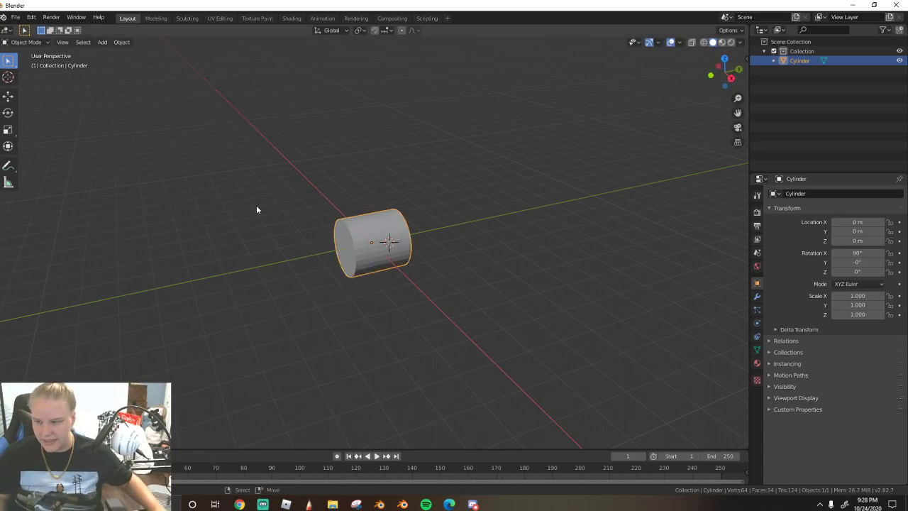
- Switch to Chrome and search the web for "rolling pin" as a modelling reference
click(240, 504)
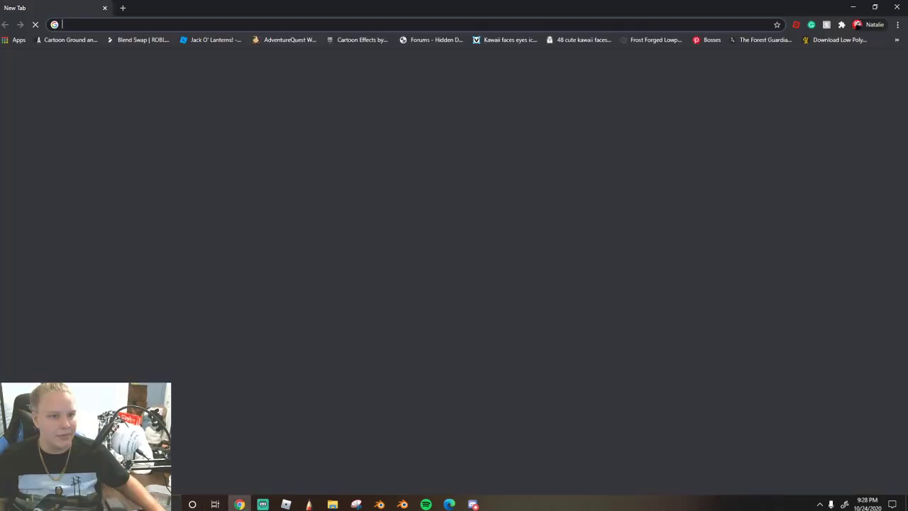
click(91, 23)
text(rol)
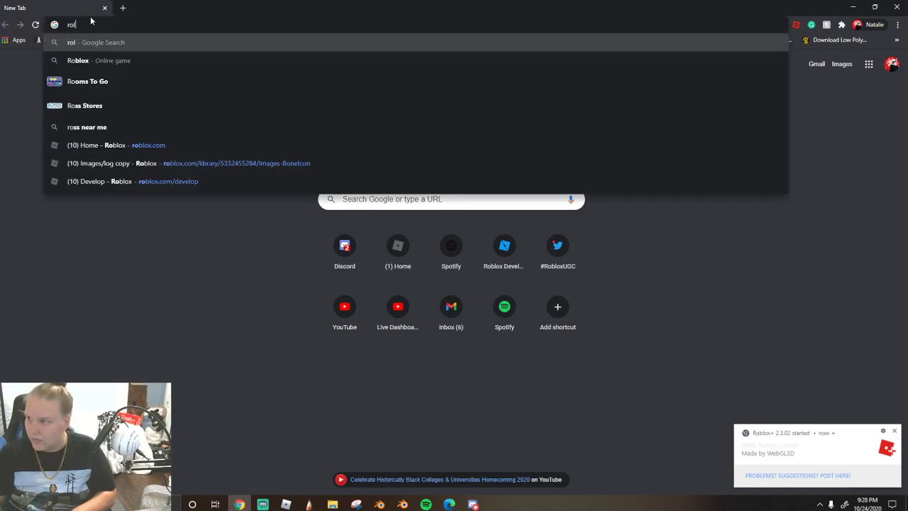
text(ling pin)
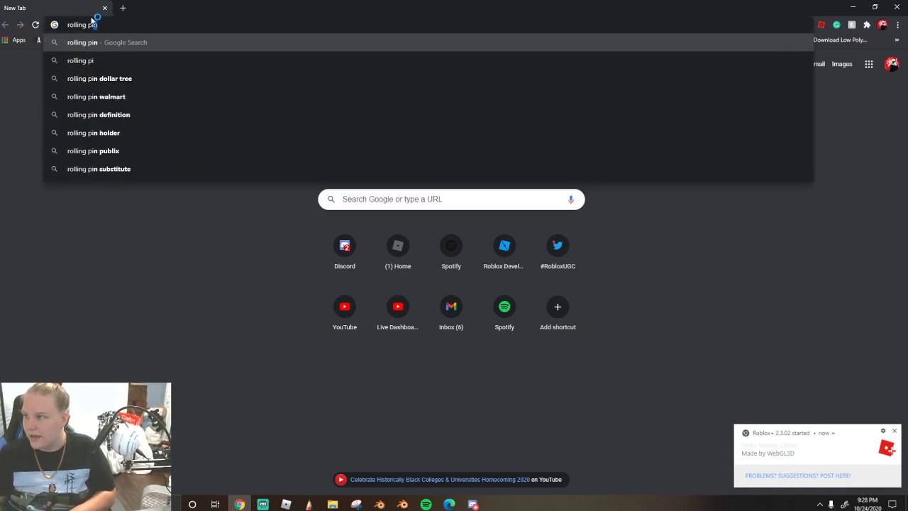
key(Return)
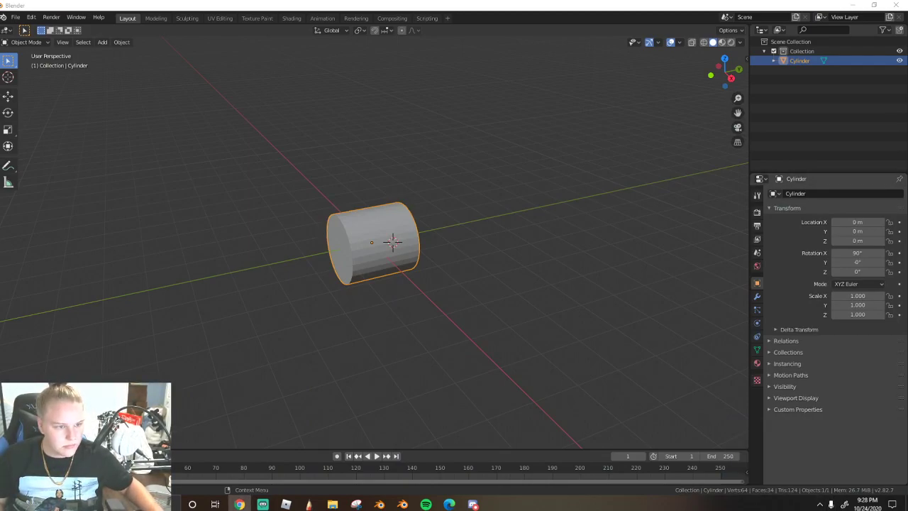
scroll(303, 244, up, 2)
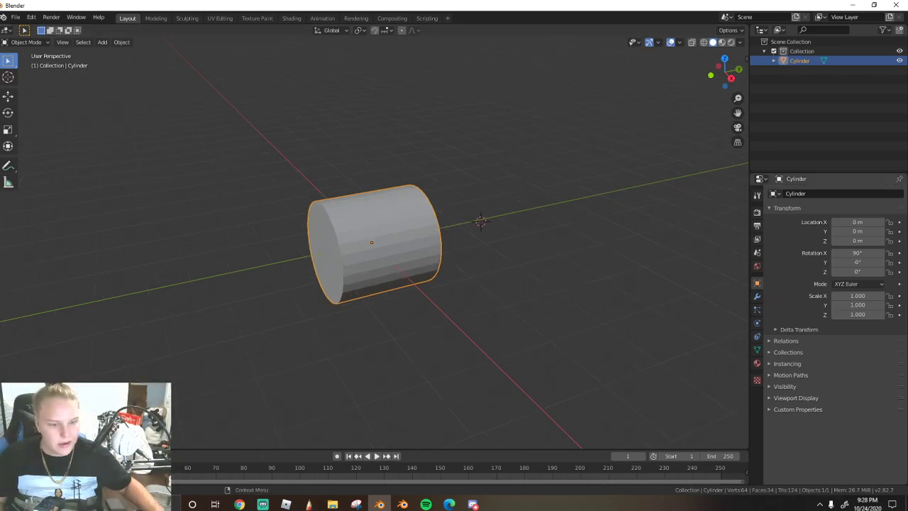
click(240, 504)
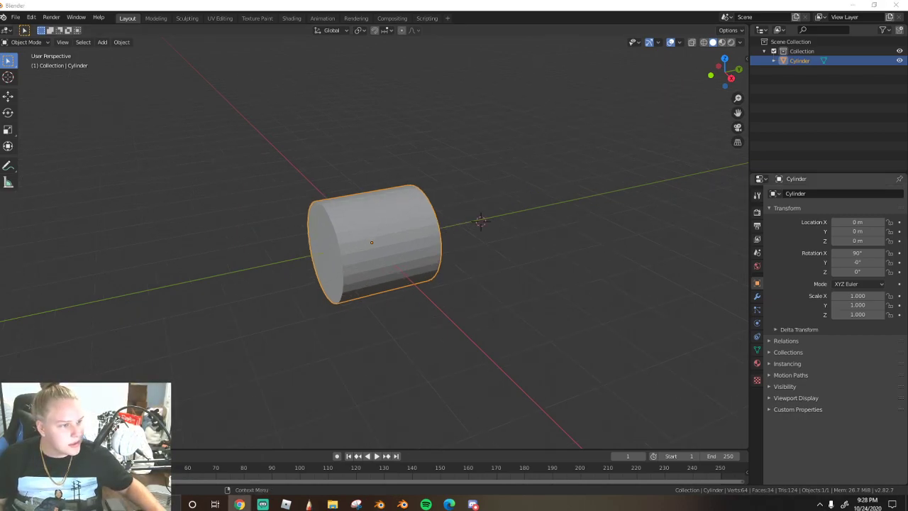
- Scale the cylinder to about 0.5 across and 2.07 along its length, and enter Edit Mode with nothing selected
scroll(543, 241, down, 1)
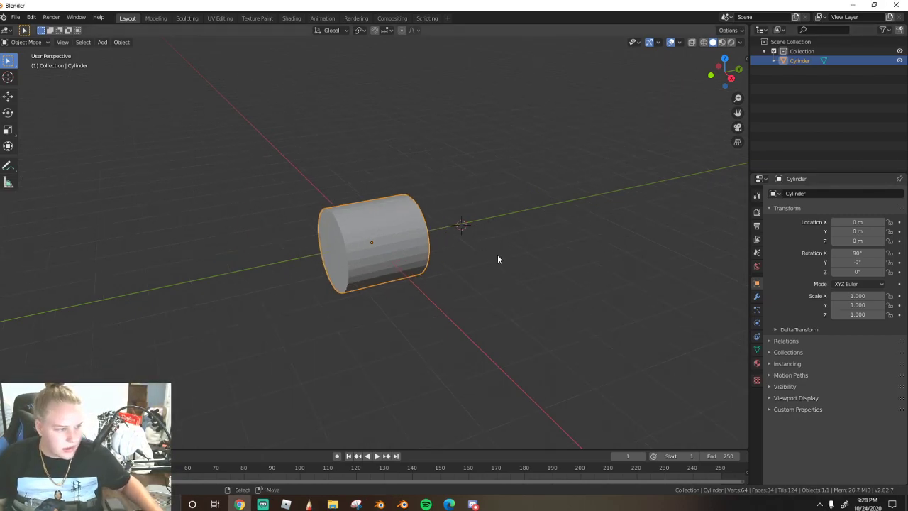
key(s)
key(z)
click(400, 236)
key(s)
click(369, 247)
middle_drag(369, 247, 394, 245)
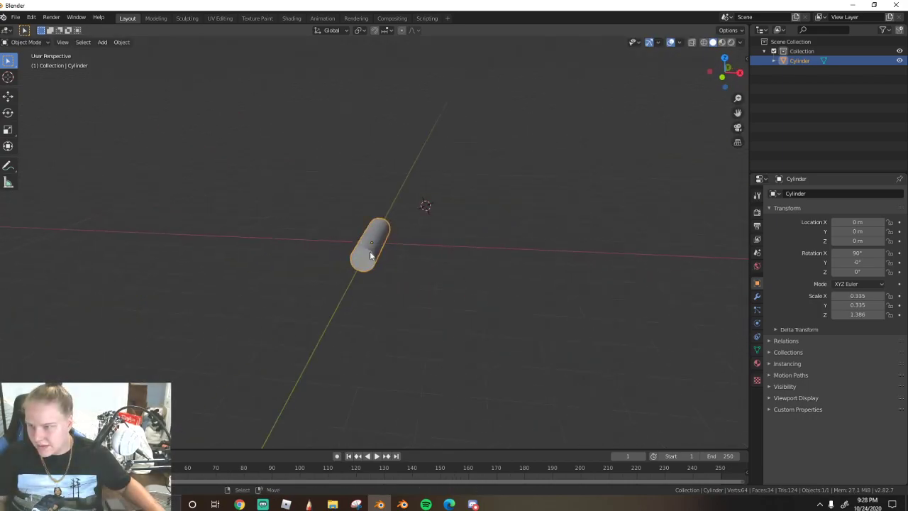
key(s)
click(430, 278)
key(Tab)
key(alt+a)
alt+click(347, 326)
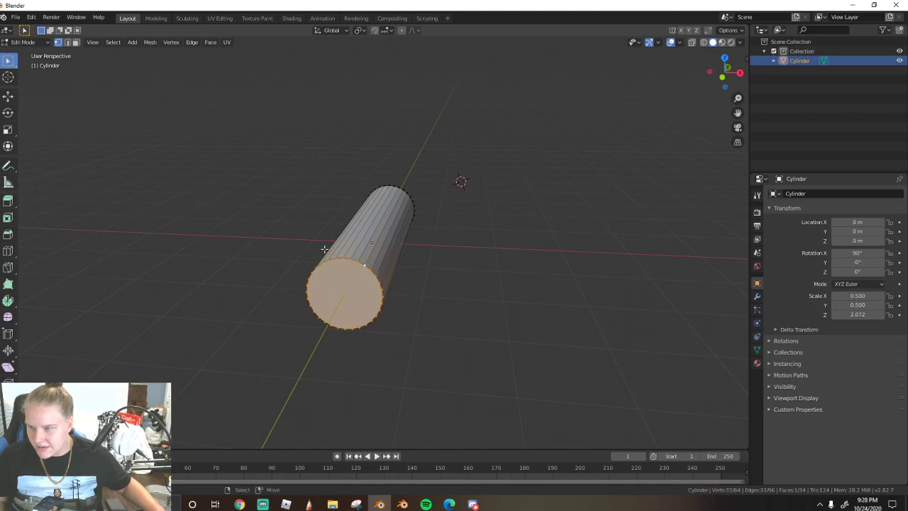
middle_drag(347, 326, 258, 237)
alt+click(439, 247)
middle_drag(439, 248, 321, 269)
key(a)
key(alt+a)
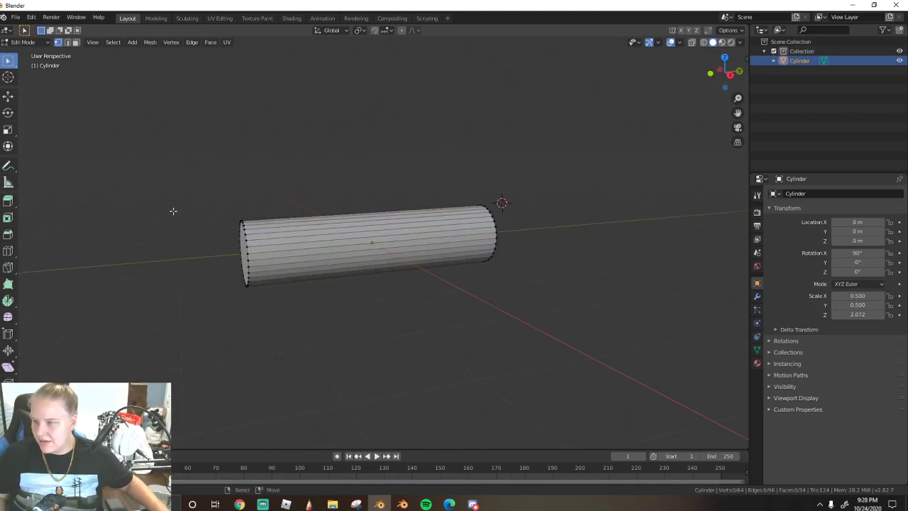
- Select the end faces on both sides of the cylinder and inset them to form narrower handle bases
alt+click(243, 249)
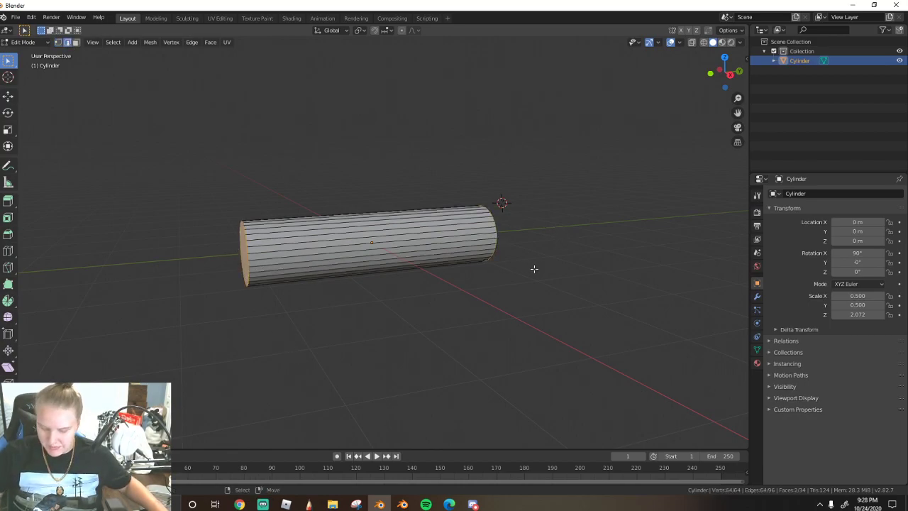
key(i)
click(499, 254)
middle_drag(498, 254, 473, 290)
key(alt+e)
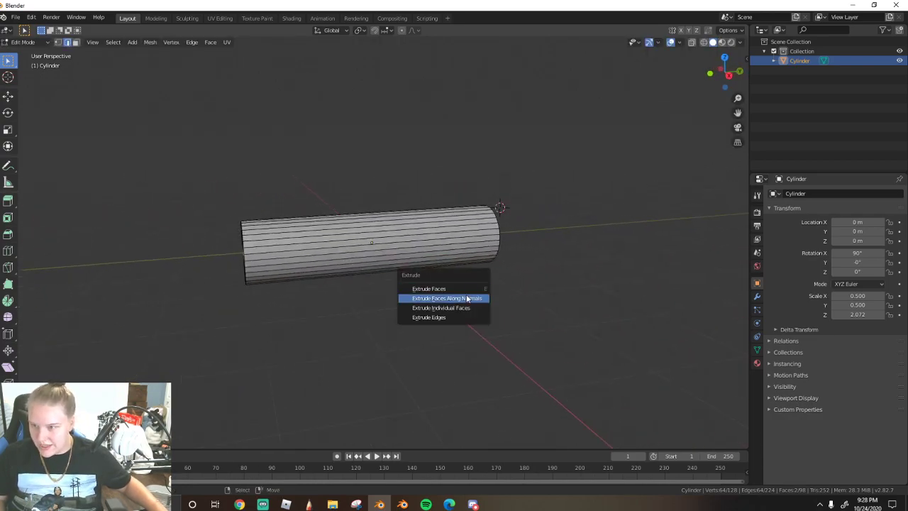
click(466, 288)
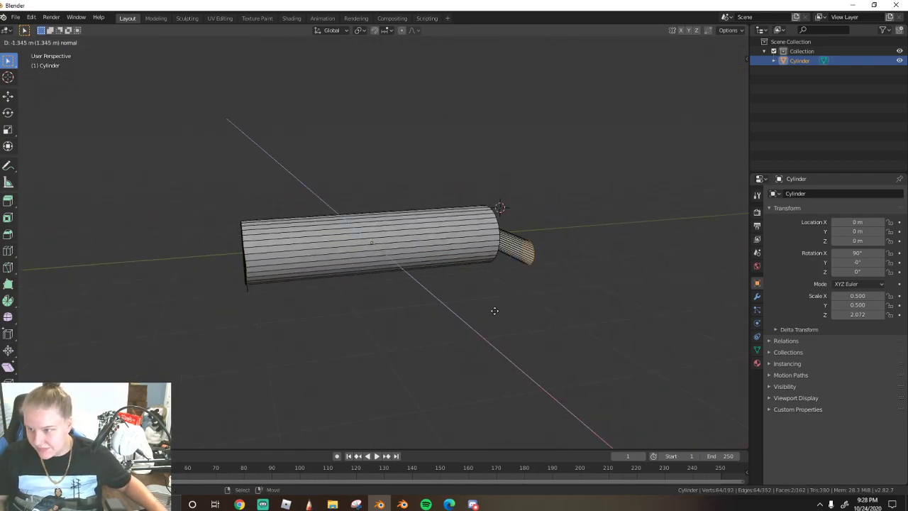
right_click(498, 307)
- Extrude both inset end faces outward along their normals to form the two handles
key(alt+e)
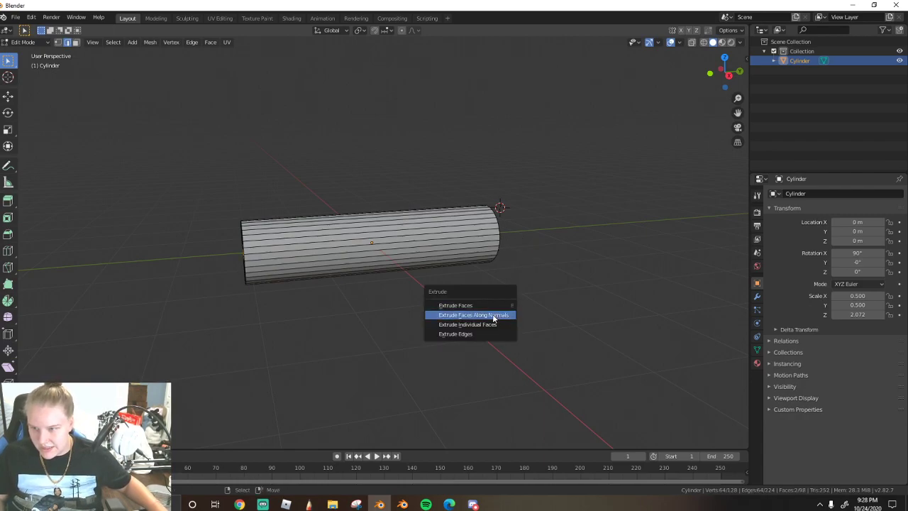
click(497, 314)
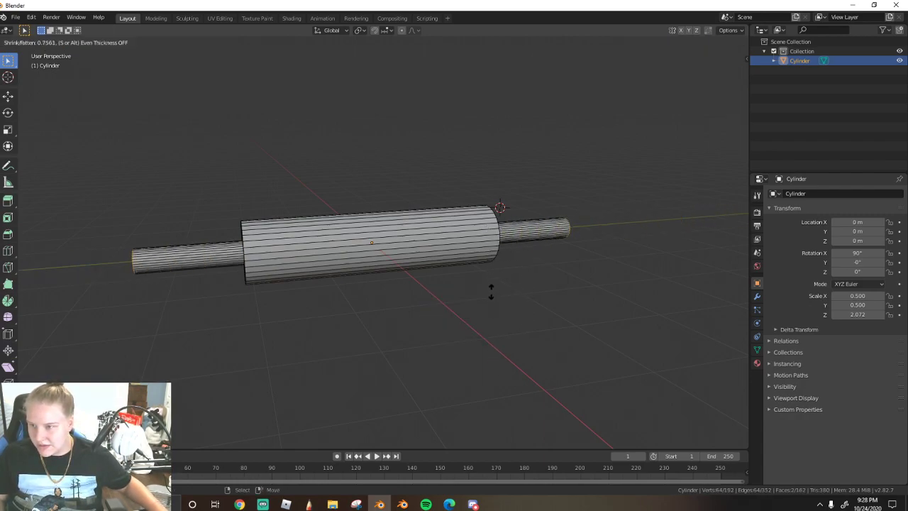
middle_drag(492, 297, 596, 327)
click(504, 319)
- Shorten the handles by scaling their end faces along Y to about 0.73, and shrink the ends to a slight flare
key(s)
key(y)
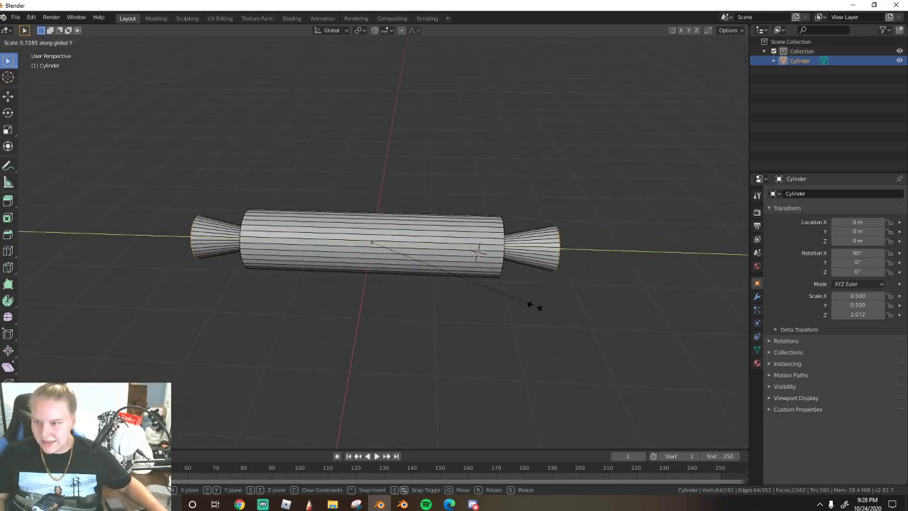
click(533, 305)
key(alt+s)
click(540, 316)
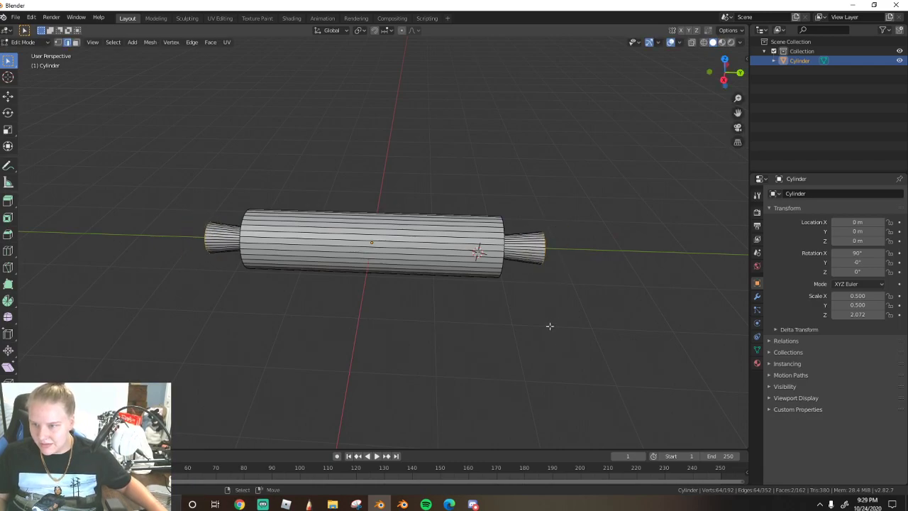
- Extrude the handle ends farther along their normals and bevel their outer edges about 0.08 m with 4 segments
key(alt+e)
click(532, 308)
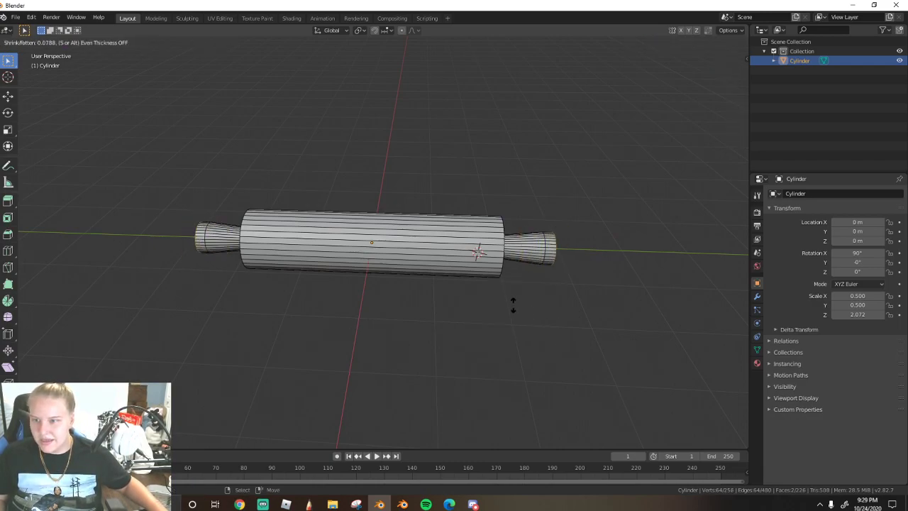
click(497, 303)
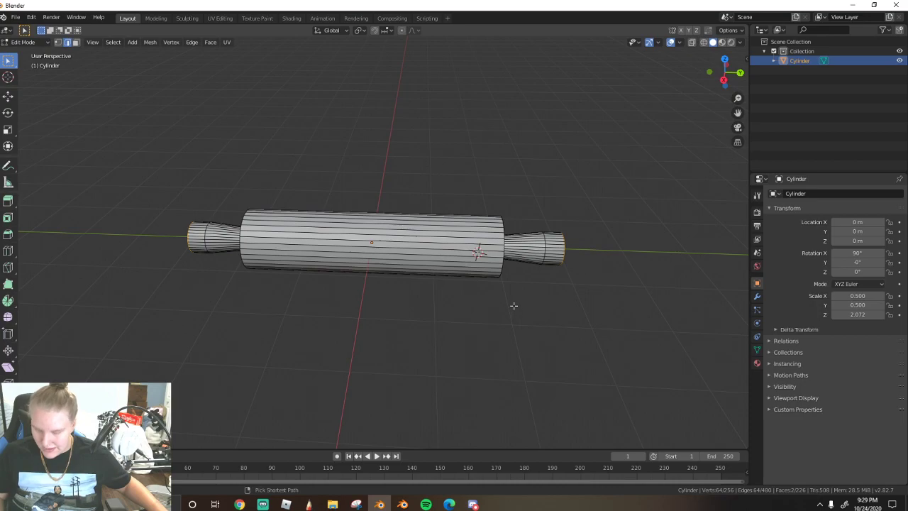
key(ctrl+b)
click(518, 317)
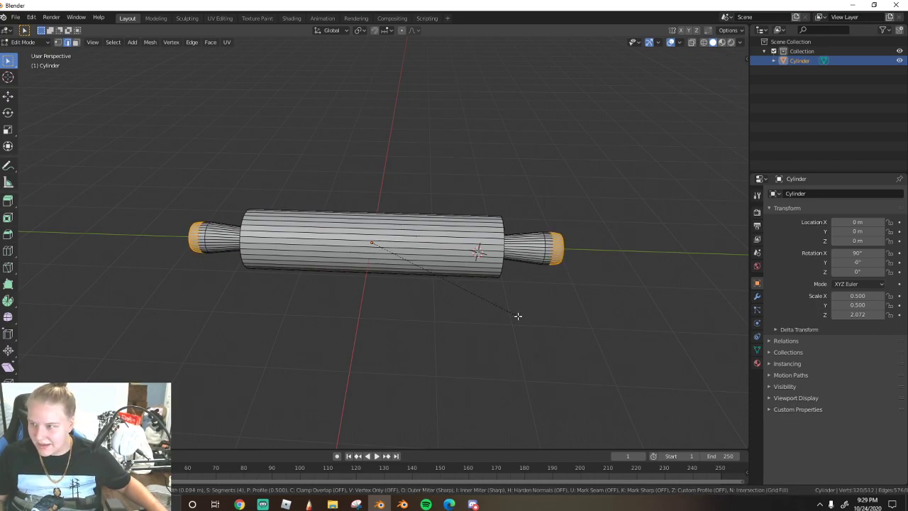
- Lengthen both handles by scaling the rounded tips outward along the Y axis
mouse_move(549, 282)
middle_down()
mouse_move(464, 266)
mouse_move(563, 292)
middle_up()
key(g)
key(x)
key(Escape)
key(s)
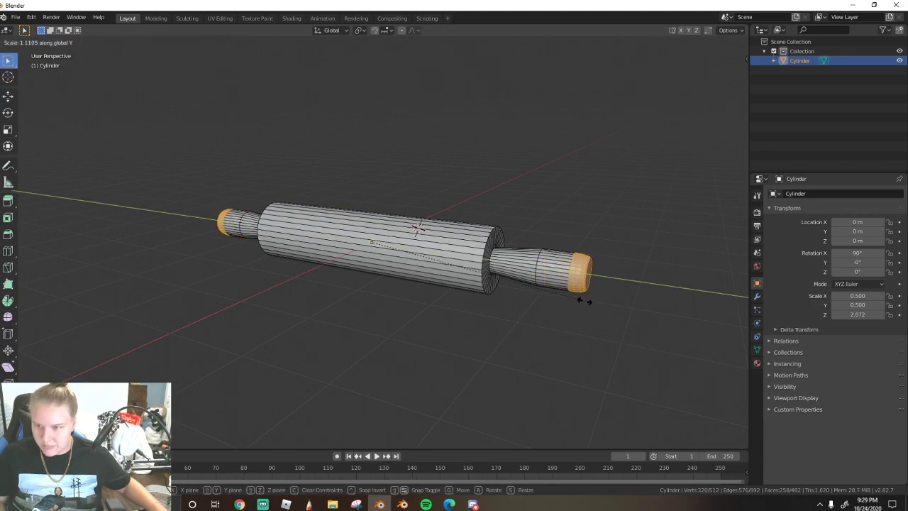
click(608, 304)
middle_drag(609, 304, 403, 279)
alt+click(403, 280)
alt+click(323, 277)
alt+shift+click(323, 276)
middle_drag(340, 277, 335, 218)
key(a)
key(alt+a)
- Bevel the outer rim loops at both ends of the roller body by about 0.057 m with 2 segments
alt+click(421, 282)
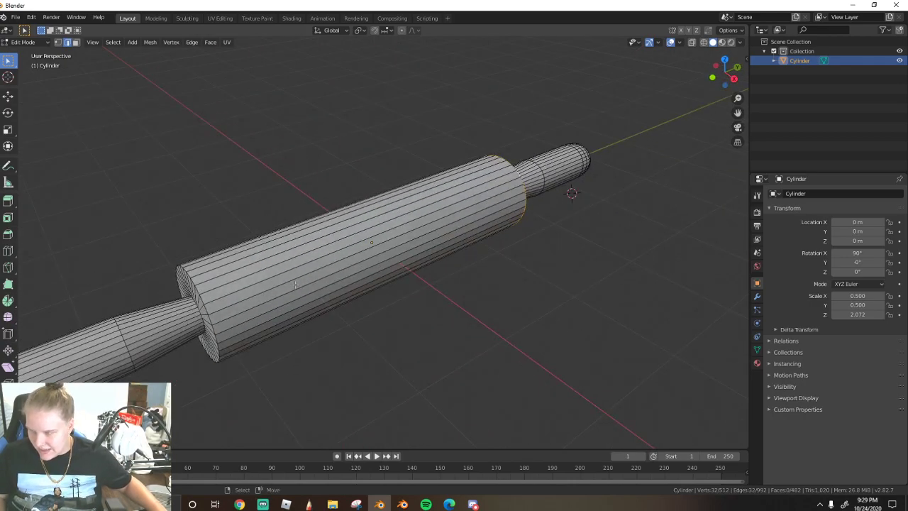
alt+shift+click(203, 290)
middle_drag(202, 289, 365, 261)
key(ctrl+b)
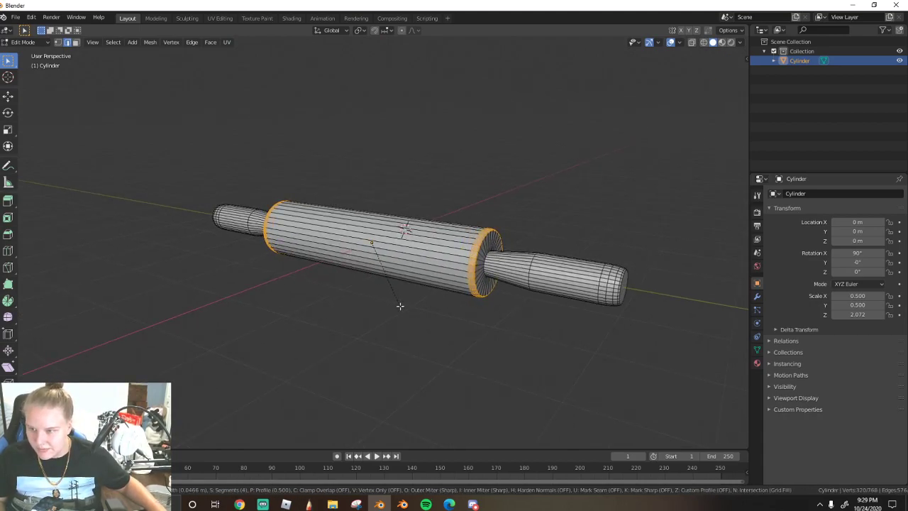
scroll(401, 305, down, 3)
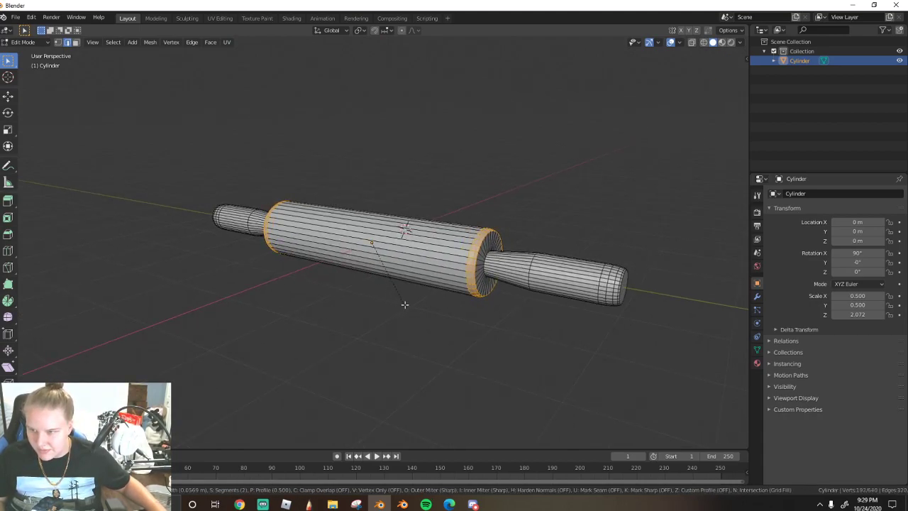
click(405, 305)
middle_drag(404, 304, 401, 279)
- Apply smooth shading to all faces of the rolling pin and return to Object Mode
key(a)
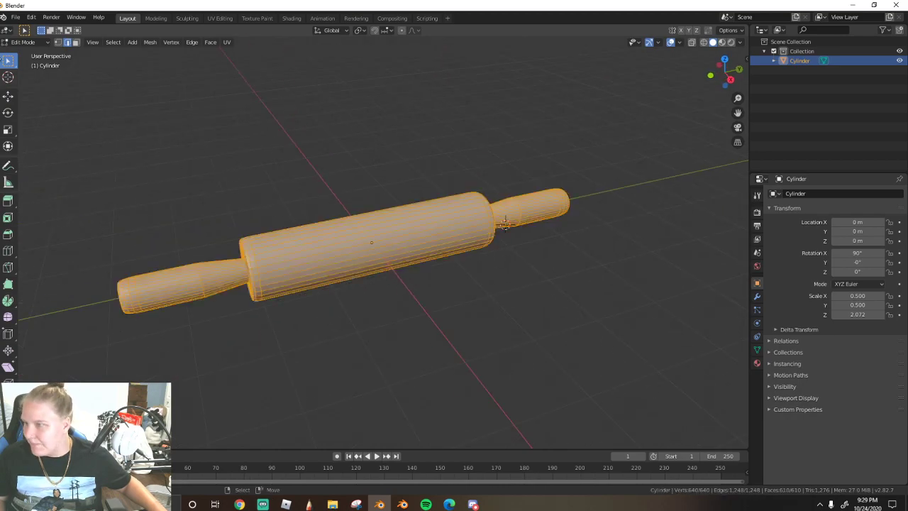
click(192, 42)
mouse_move(212, 45)
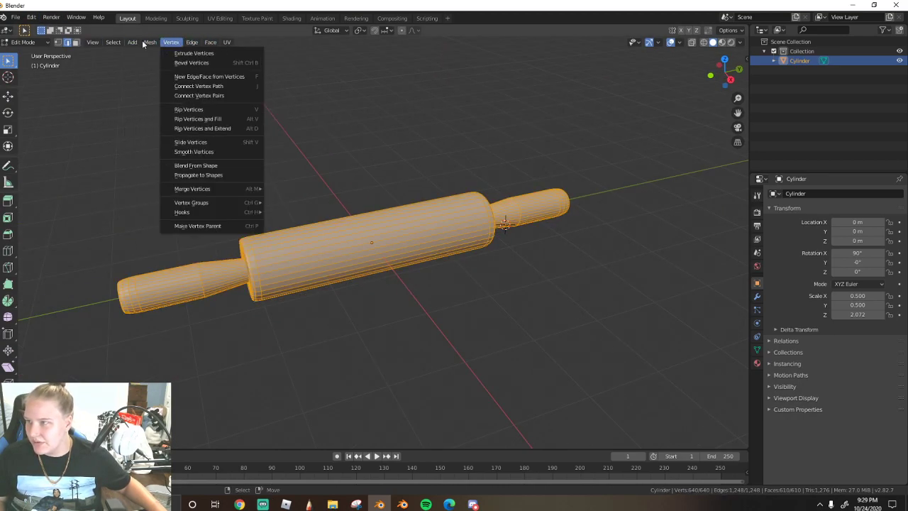
click(210, 42)
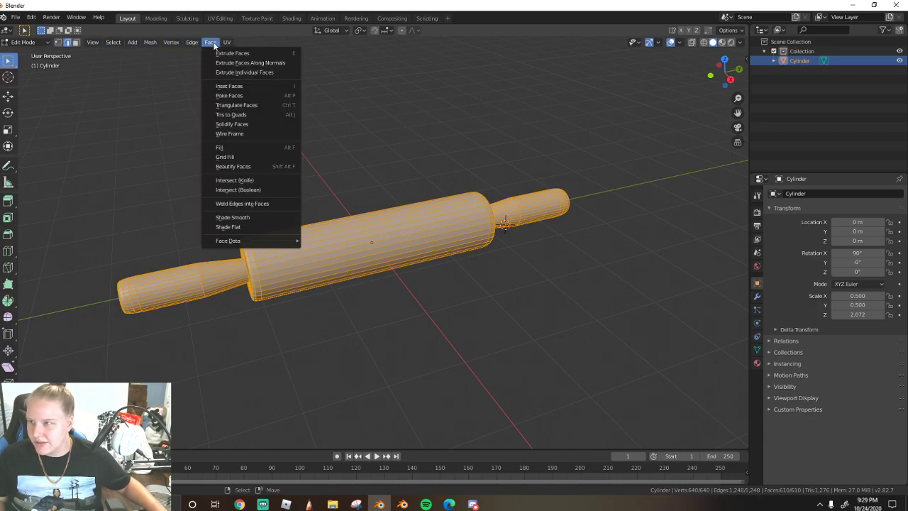
click(253, 219)
key(Tab)
middle_drag(253, 219, 518, 241)
- Enable Auto Smooth in the rolling pin's mesh normals settings
click(757, 350)
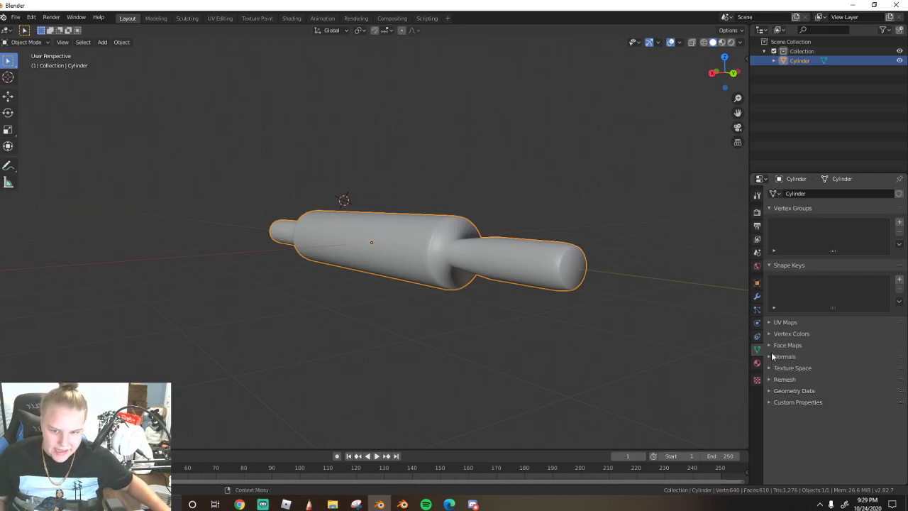
click(771, 356)
click(793, 369)
middle_drag(687, 355, 426, 257)
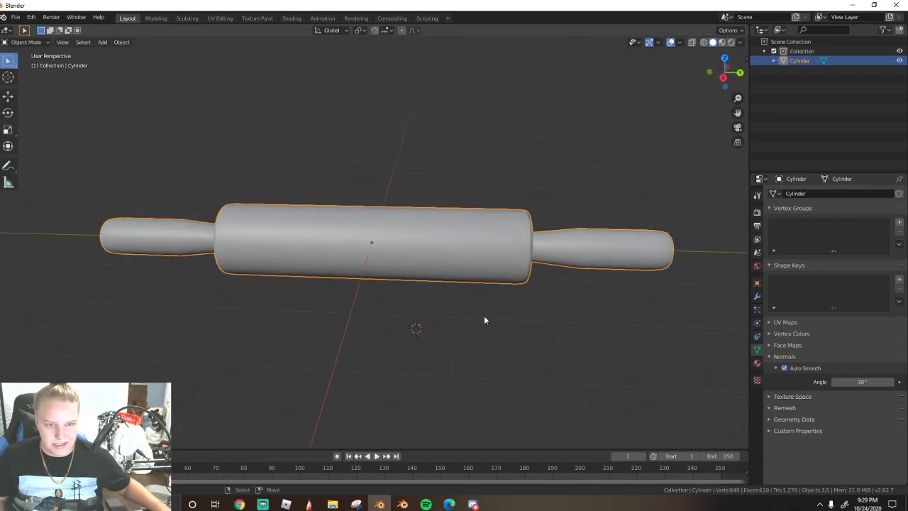
- Switch to Chrome, search Google for "wood grain texture" and browse the image results for a light wood
key(alt+Tab)
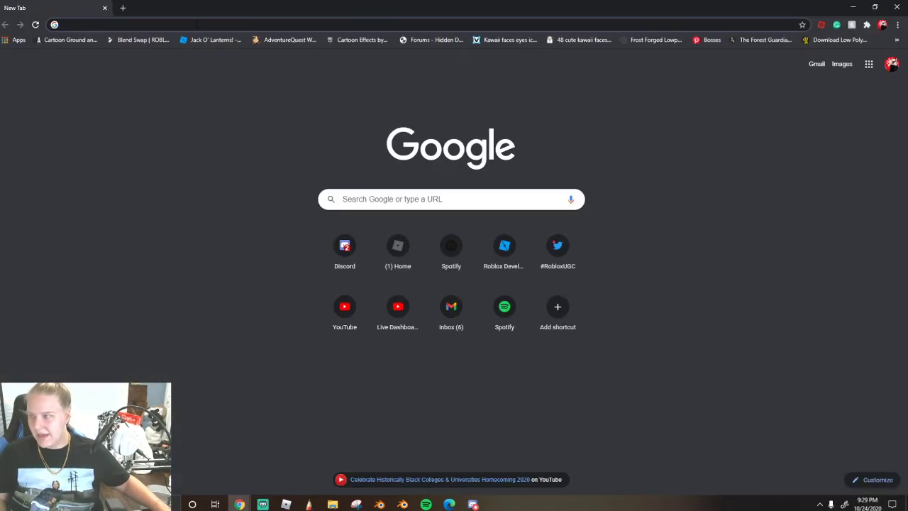
text(WOODE)
key(BackSpace)
text(gr)
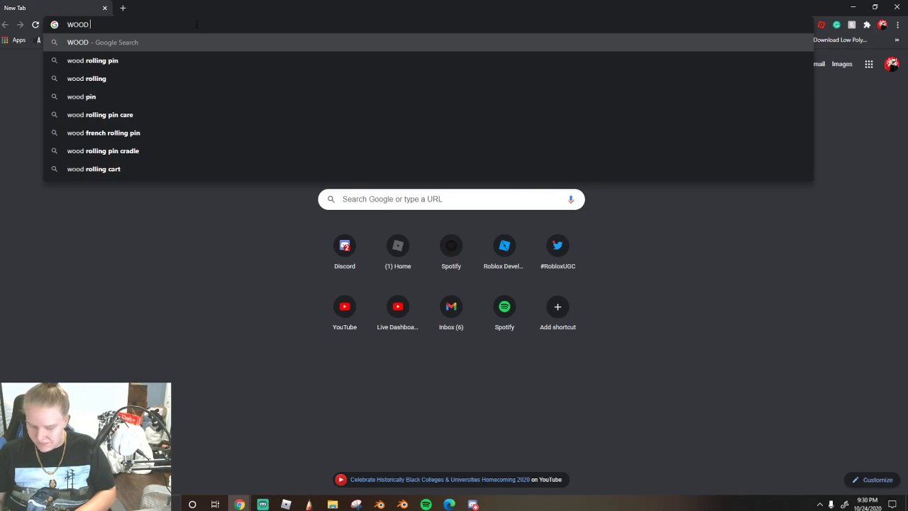
text(ain texture)
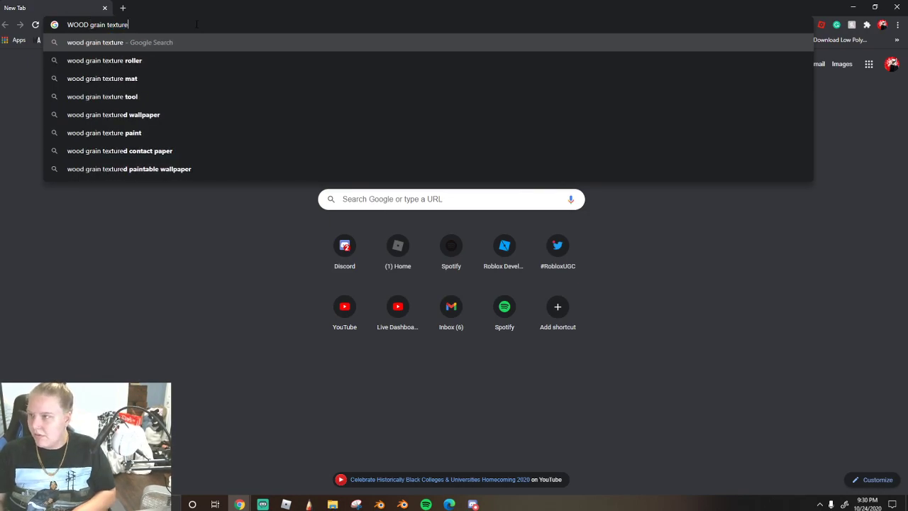
key(Return)
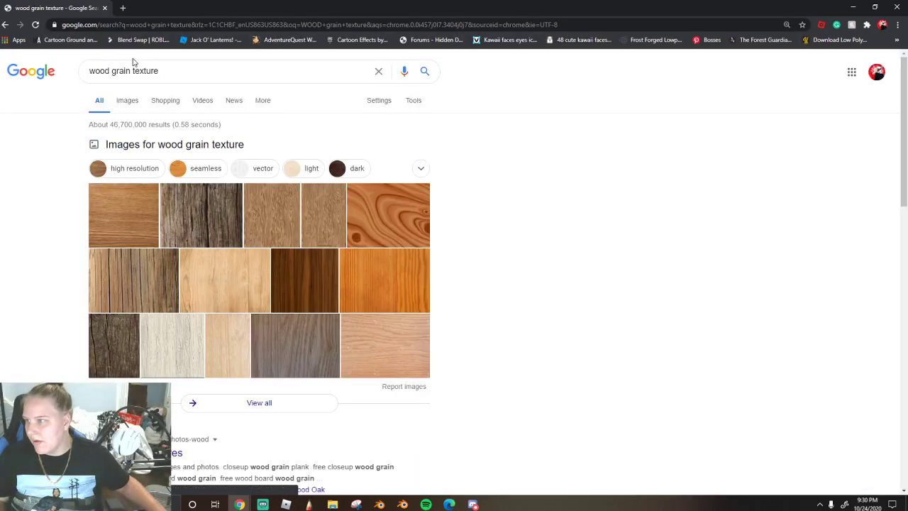
click(124, 105)
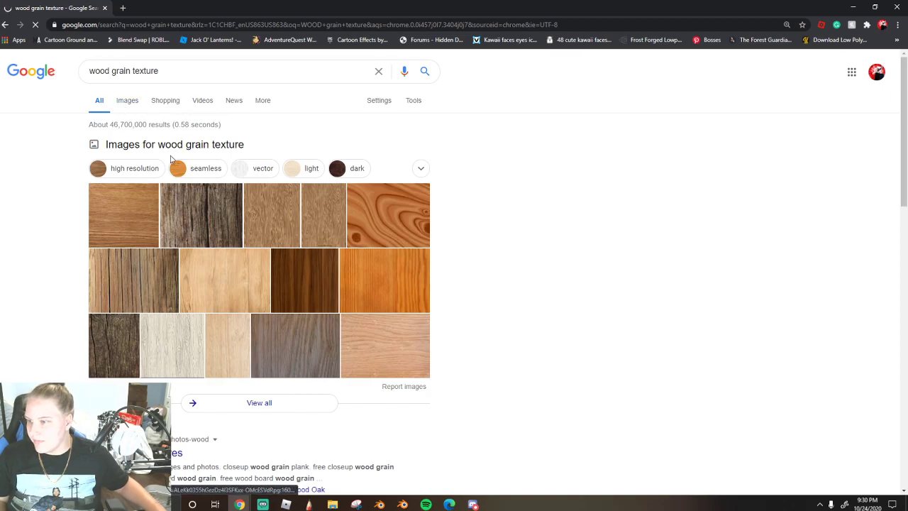
scroll(410, 444, down, 10)
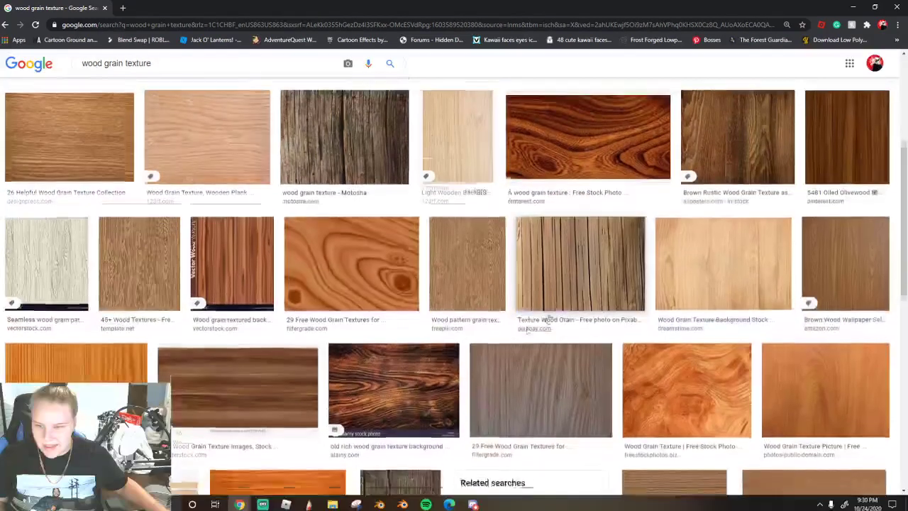
scroll(593, 356, down, 2)
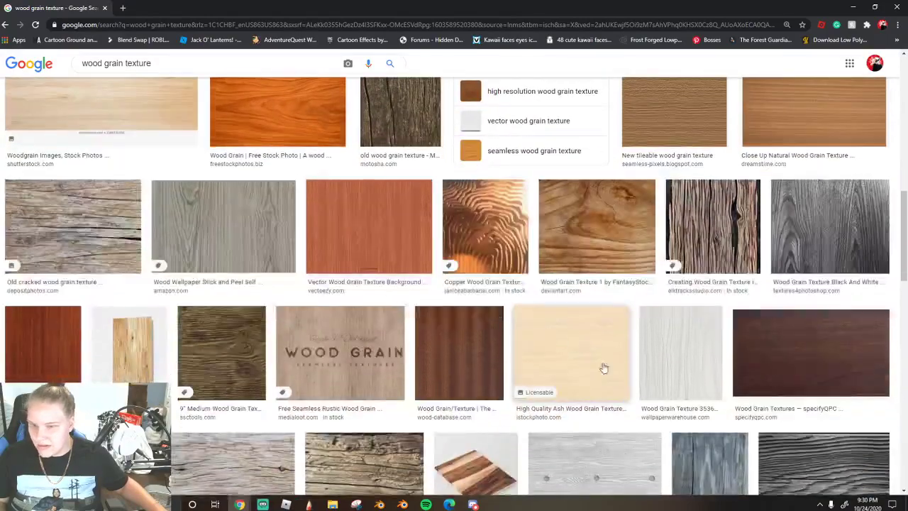
- Open the Pixabay "Wood Grain Texture" photo from the ash wood image's related results and save it to disk
click(548, 387)
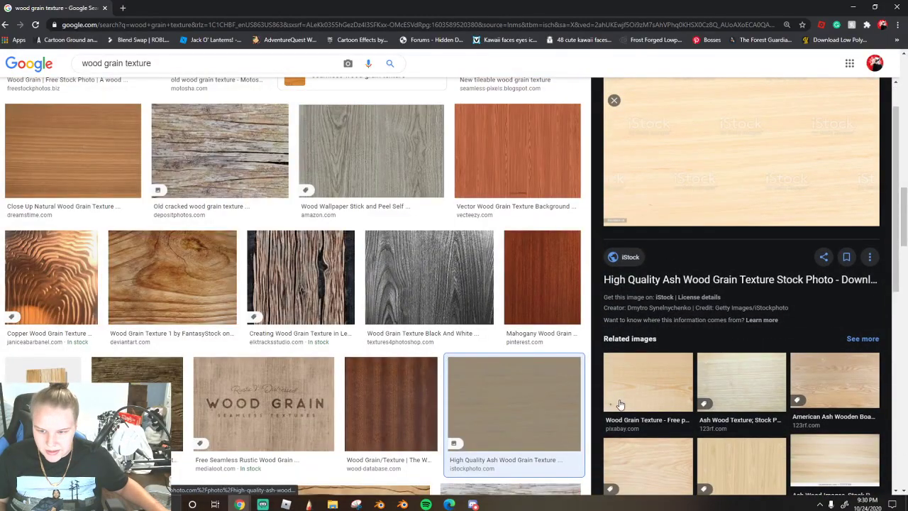
click(647, 398)
right_click(725, 165)
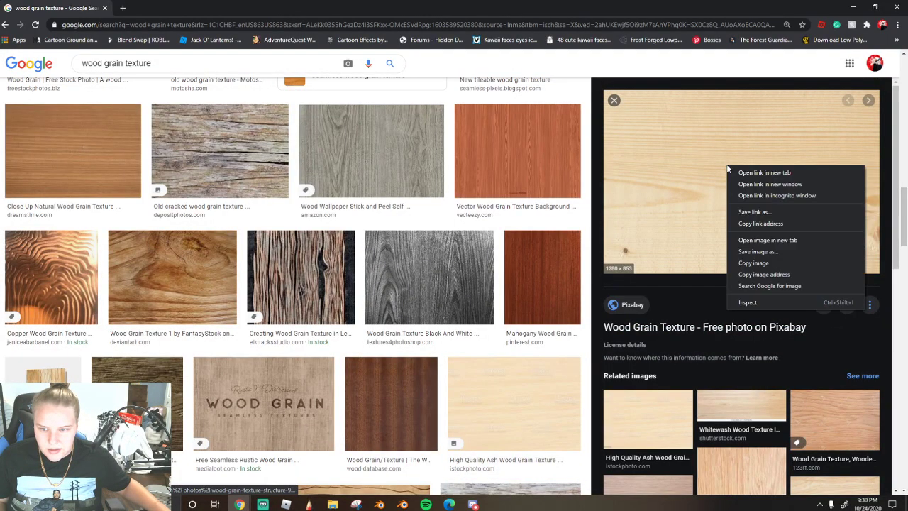
click(768, 252)
click(603, 479)
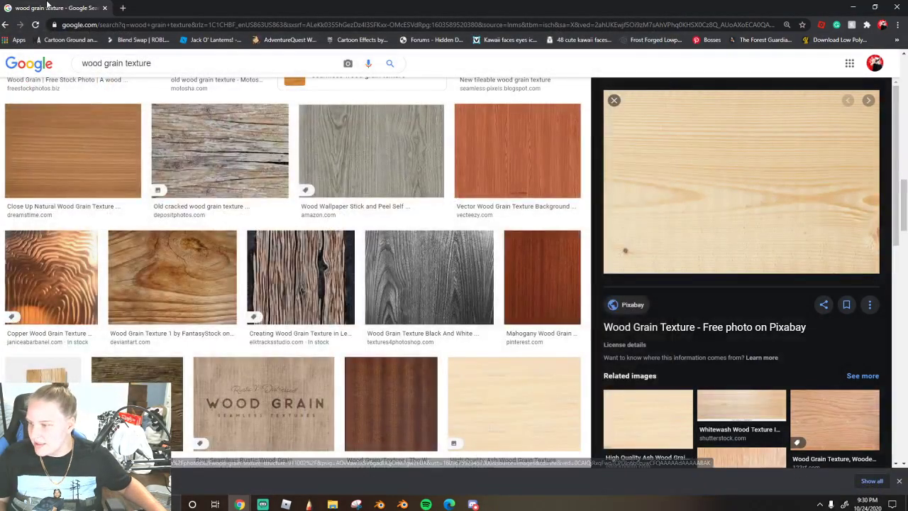
- Return to Blender and show the rolling pin's complete UV layout in the UV Editing workspace with everything selected
key(alt+Tab)
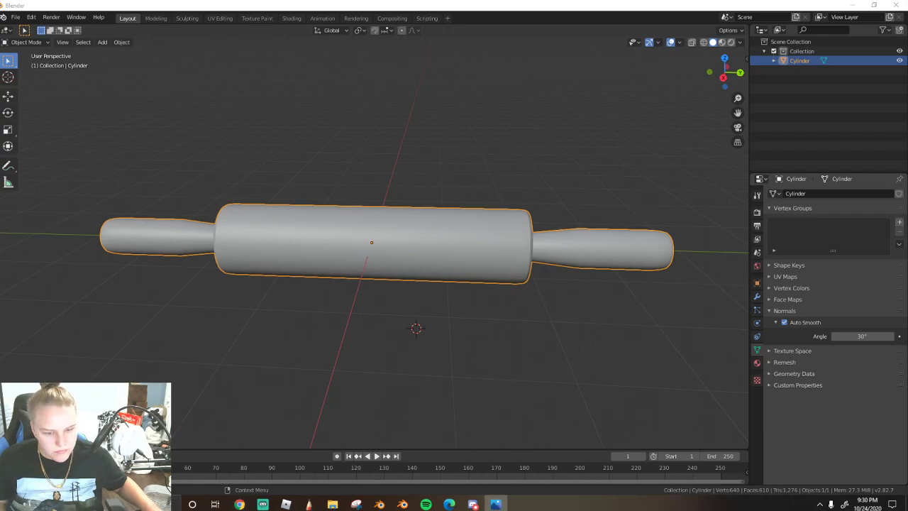
key(alt+a)
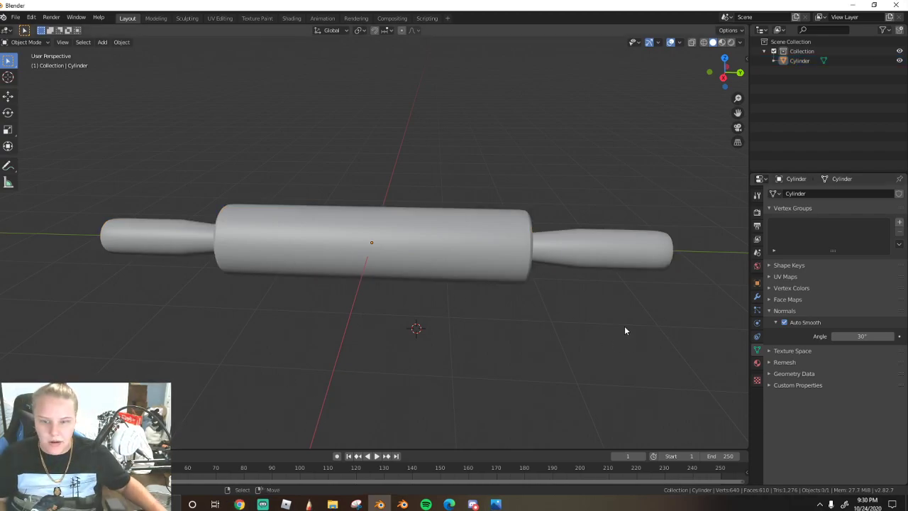
click(490, 254)
key(Tab)
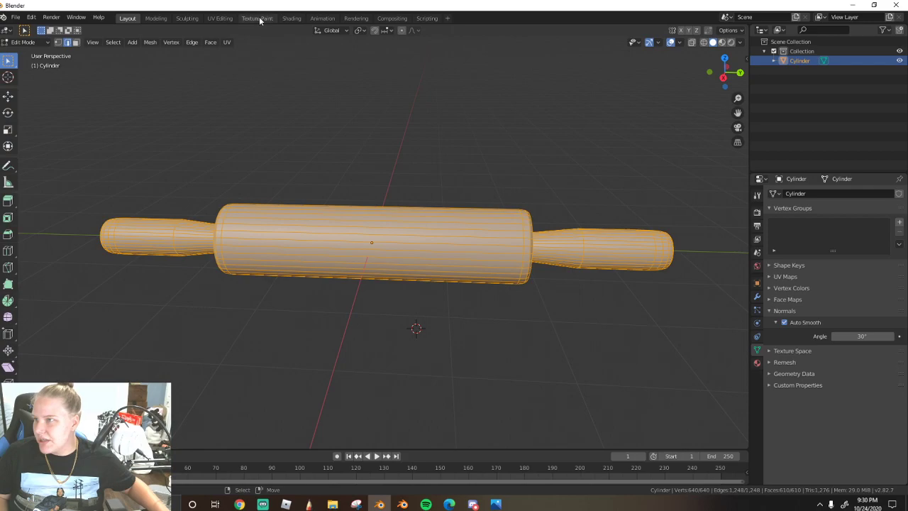
click(225, 19)
scroll(220, 269, up, 5)
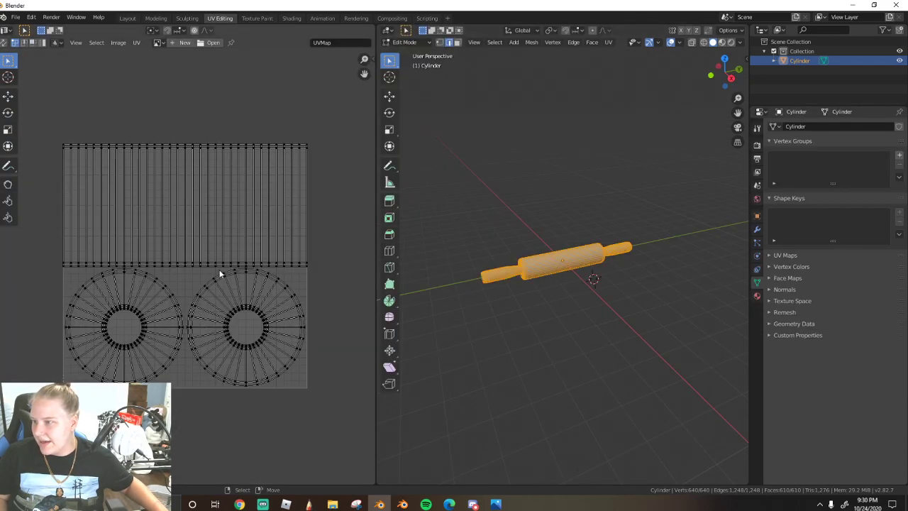
scroll(223, 268, down, 2)
key(a)
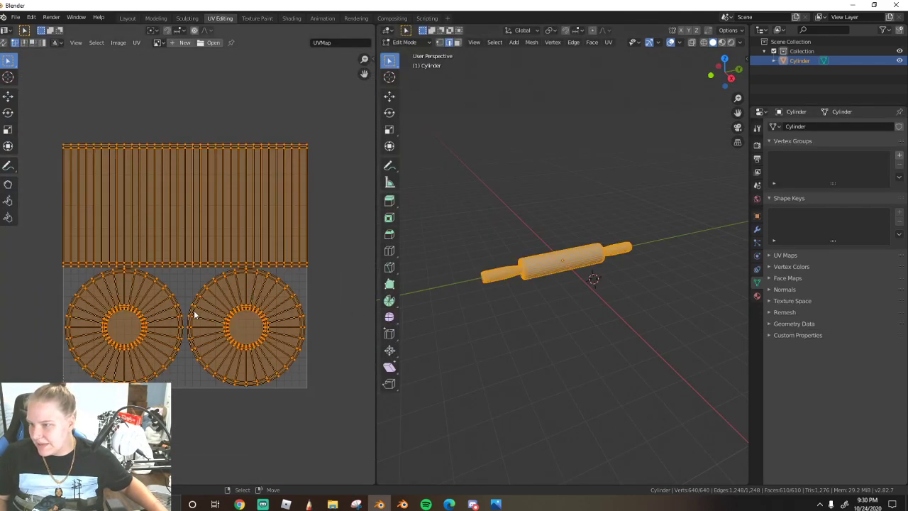
key(alt+a)
key(a)
- Mark seams on the edge loops at both ends of the roller body and around both handle end caps
middle_drag(540, 315, 496, 300)
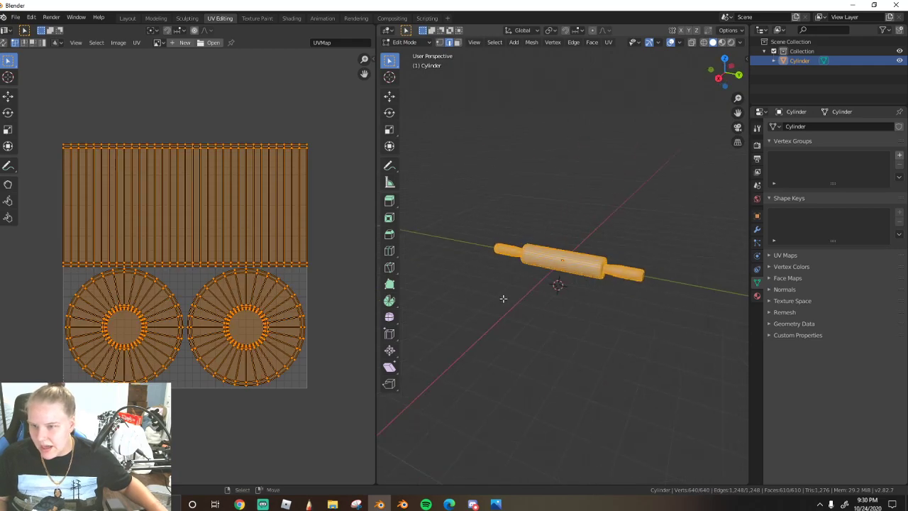
scroll(639, 279, up, 4)
middle_drag(639, 279, 722, 305)
scroll(568, 297, up, 3)
key(alt+a)
alt+click(573, 291)
middle_drag(512, 289, 540, 252)
alt+shift+click(605, 262)
middle_drag(504, 225, 532, 283)
alt+shift+click(545, 276)
middle_drag(544, 276, 608, 287)
middle_drag(554, 300, 589, 297)
alt+shift+click(560, 331)
key(u)
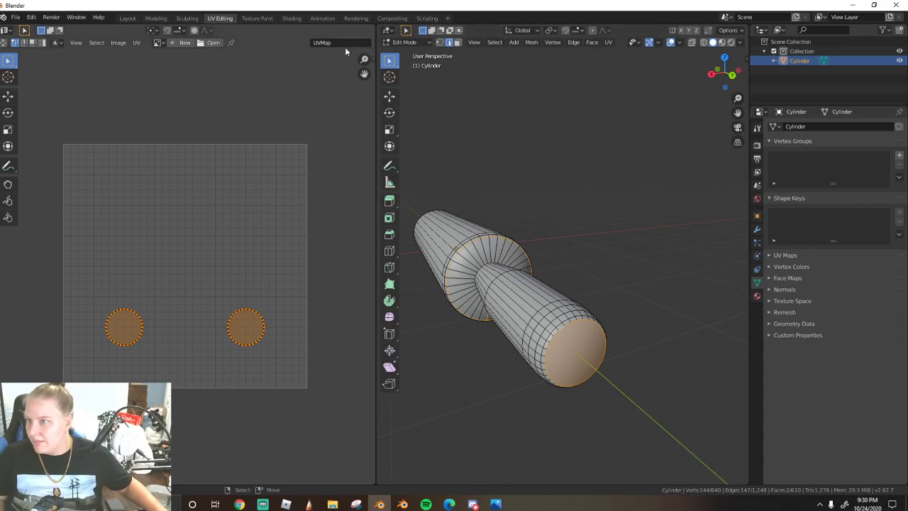
click(581, 46)
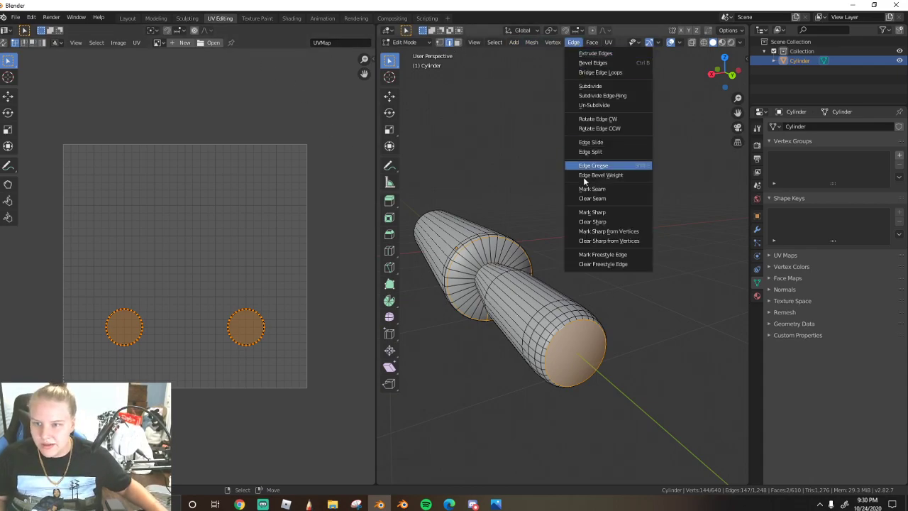
click(574, 190)
- Unwrap the whole rolling pin mesh along the marked seams
key(a)
key(u)
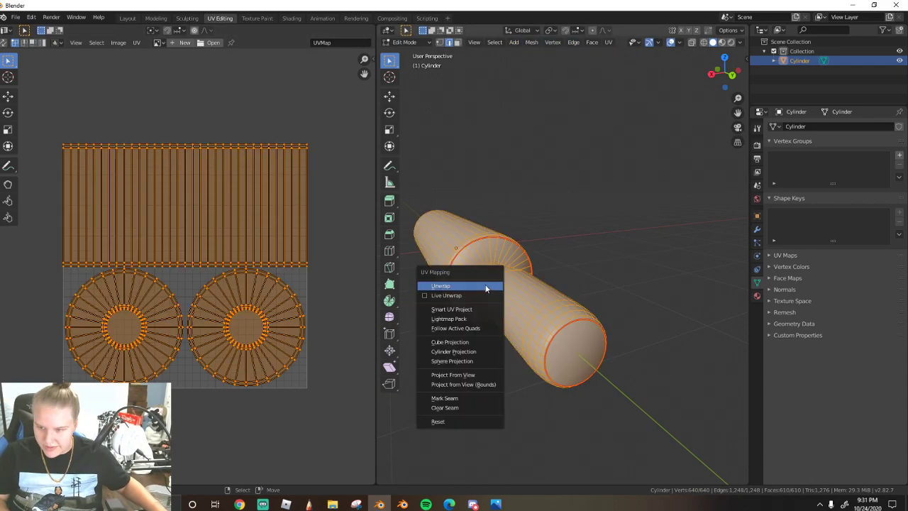
click(472, 285)
- Move the two circular end-cap UV islands into the empty area above the handle islands and enlarge them to fill it
click(188, 260)
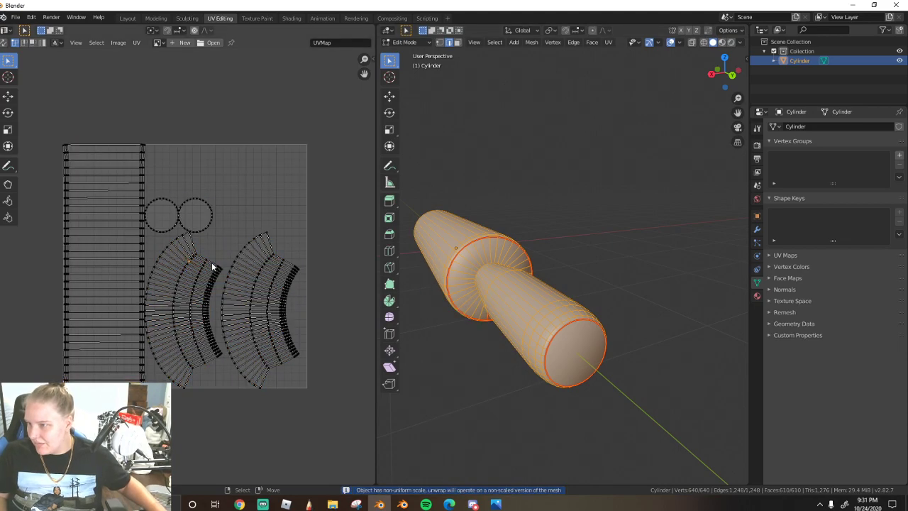
key(l)
key(g)
click(260, 172)
key(s)
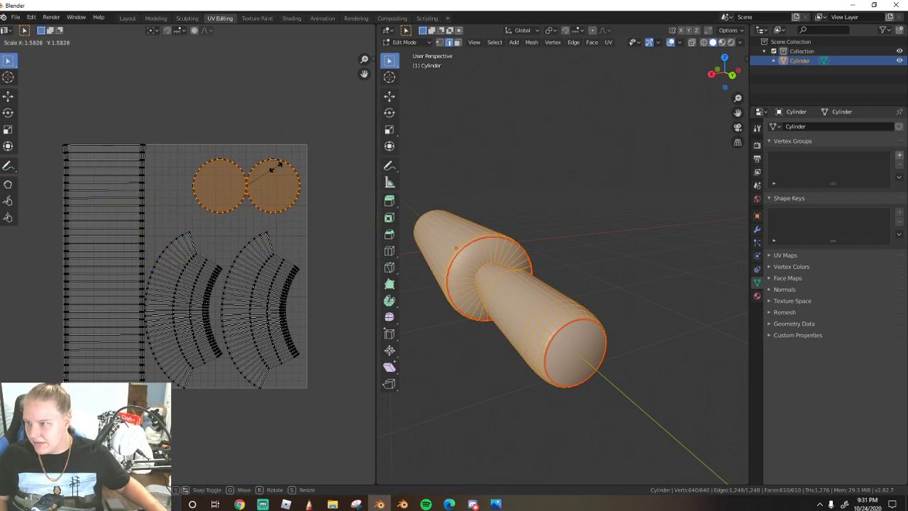
click(305, 202)
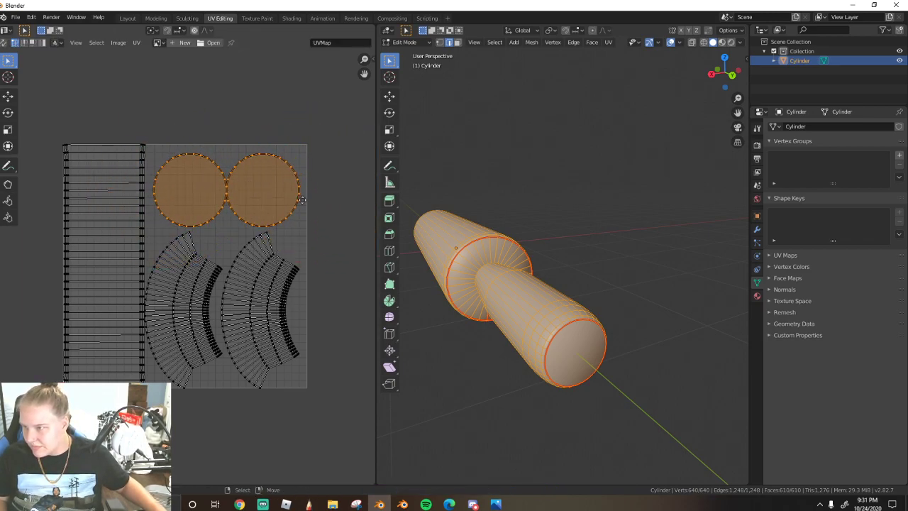
key(s)
click(306, 196)
key(alt+a)
drag(364, 60, 305, 66)
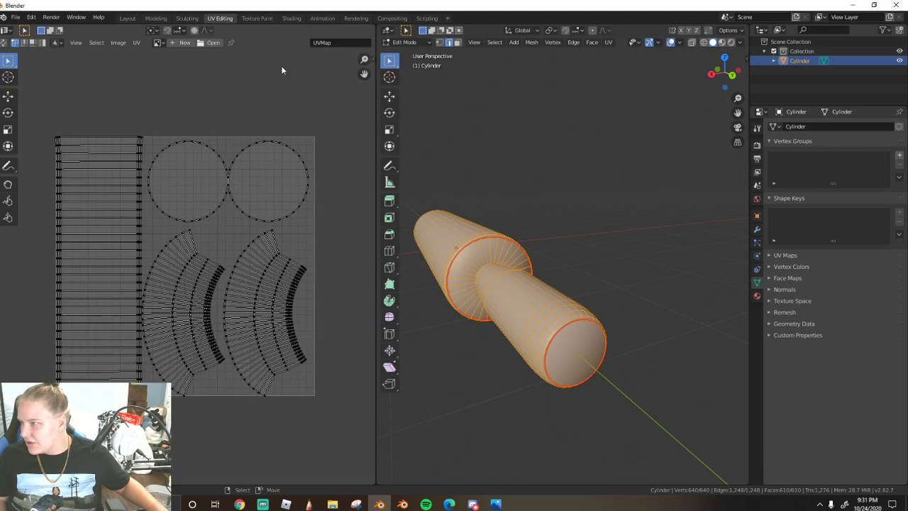
click(117, 43)
mouse_move(137, 43)
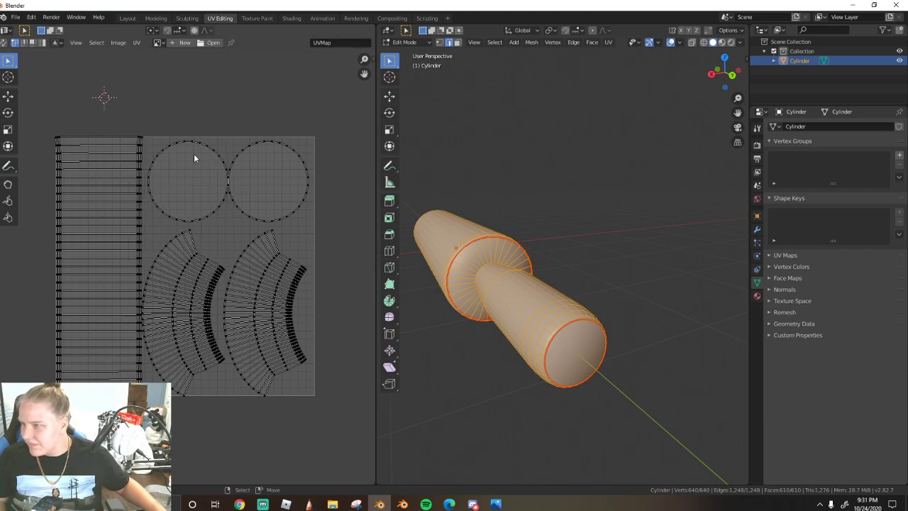
shift+right_click(198, 128)
key(a)
- Select both curved handle UV islands and shift them slightly away from the roller body's island, within the UV bounds
middle_drag(168, 241, 185, 233)
click(215, 271)
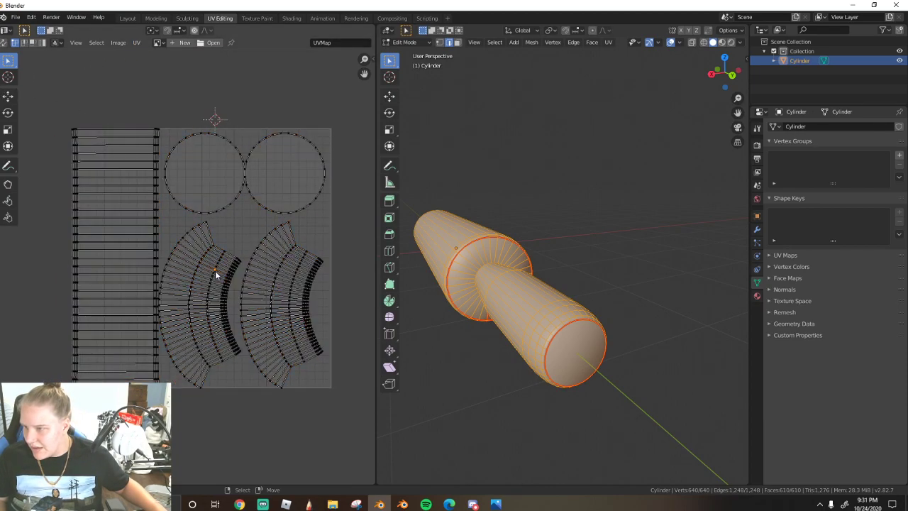
key(ctrl+l)
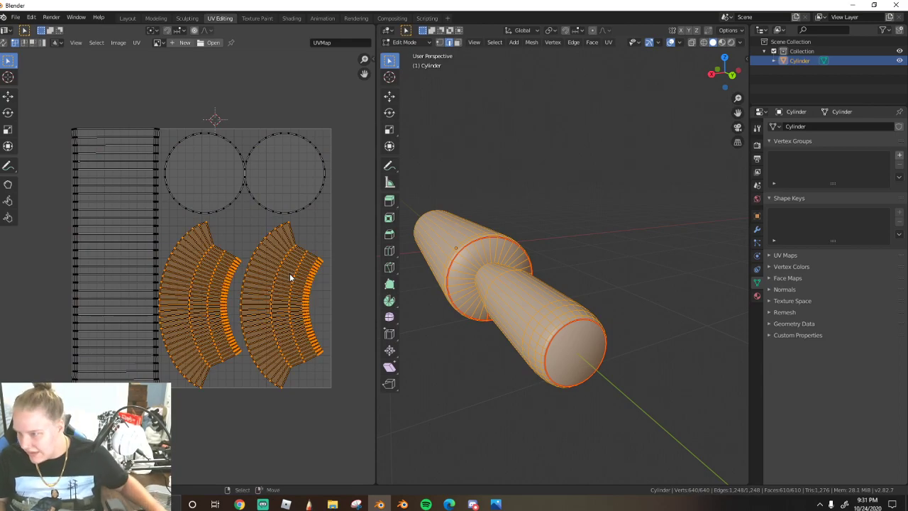
key(g)
click(314, 285)
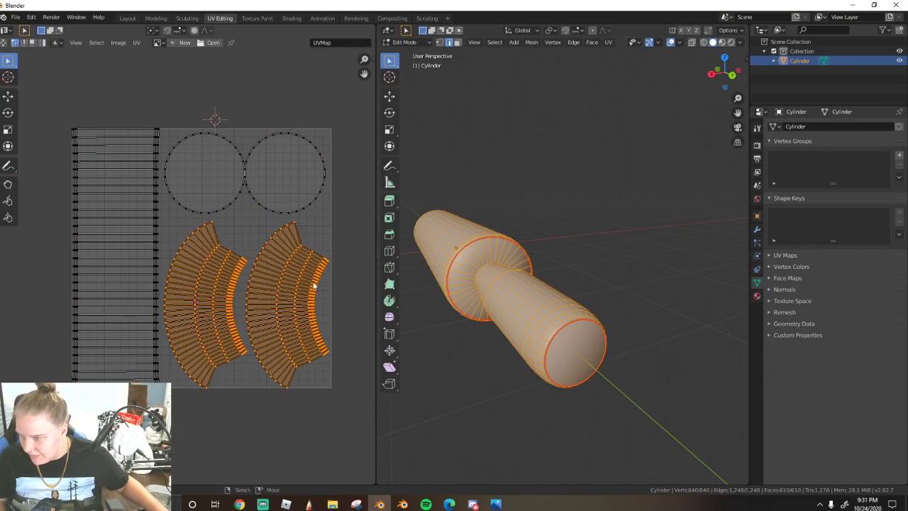
- Load the downloaded wood-911002_960 image into the UV editor and select the whole mesh to overlay all its UV islands on it
key(alt+a)
middle_drag(461, 312, 503, 302)
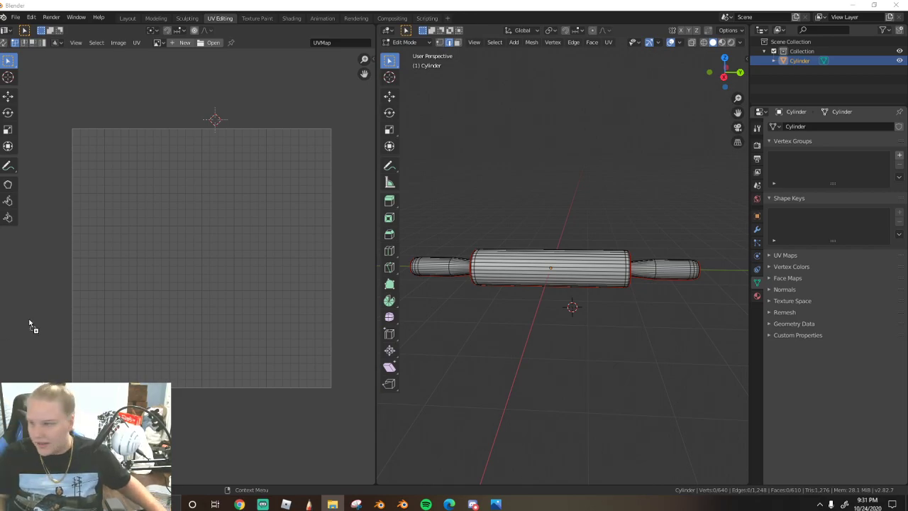
drag(22, 328, 175, 301)
scroll(305, 266, down, 2)
key(a)
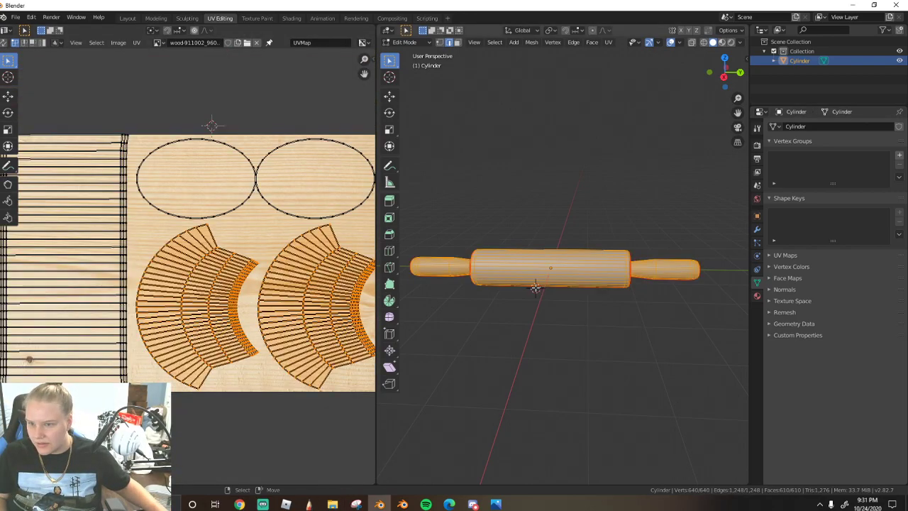
scroll(91, 269, down, 3)
key(a)
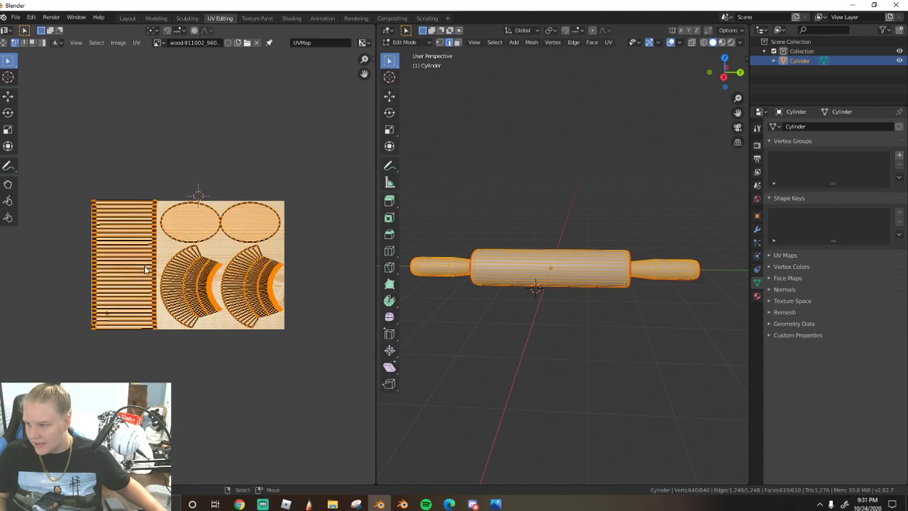
scroll(145, 270, up, 2)
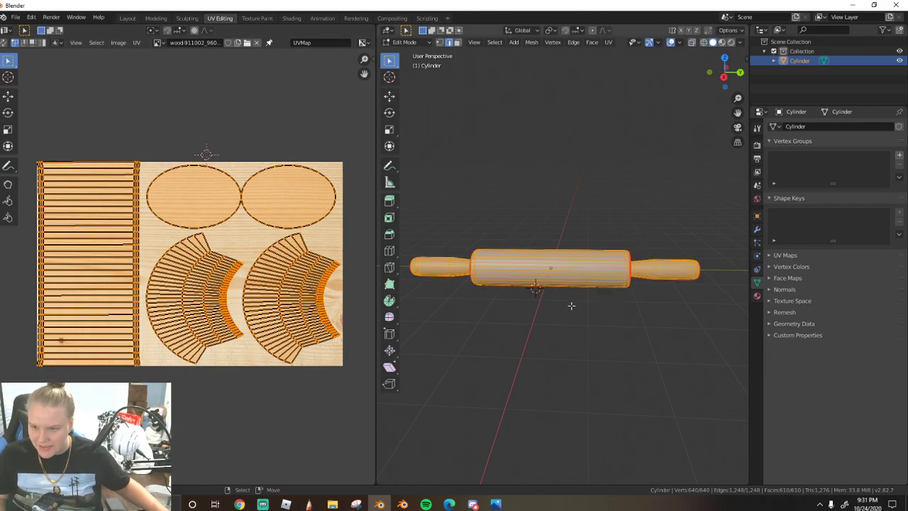
- Leave Edit Mode and check the rolling pin in rendered shading, returning the viewport to solid shading
click(704, 44)
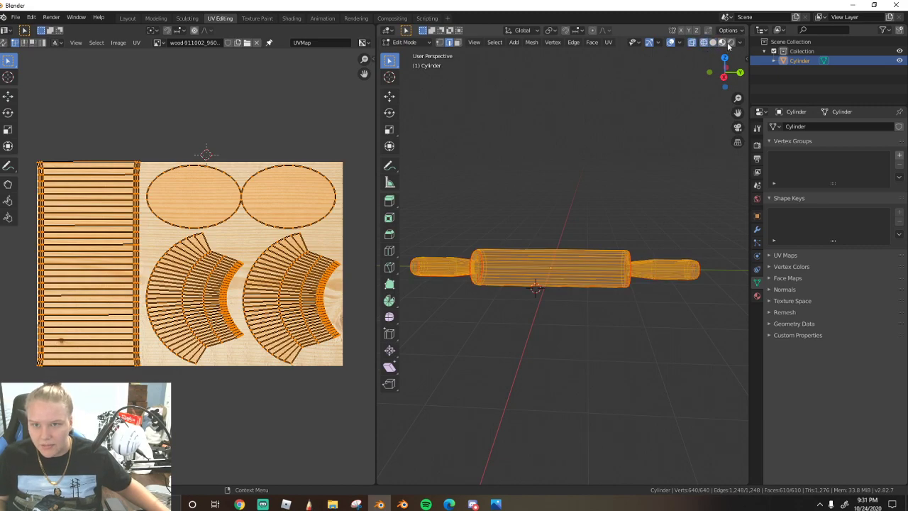
click(730, 42)
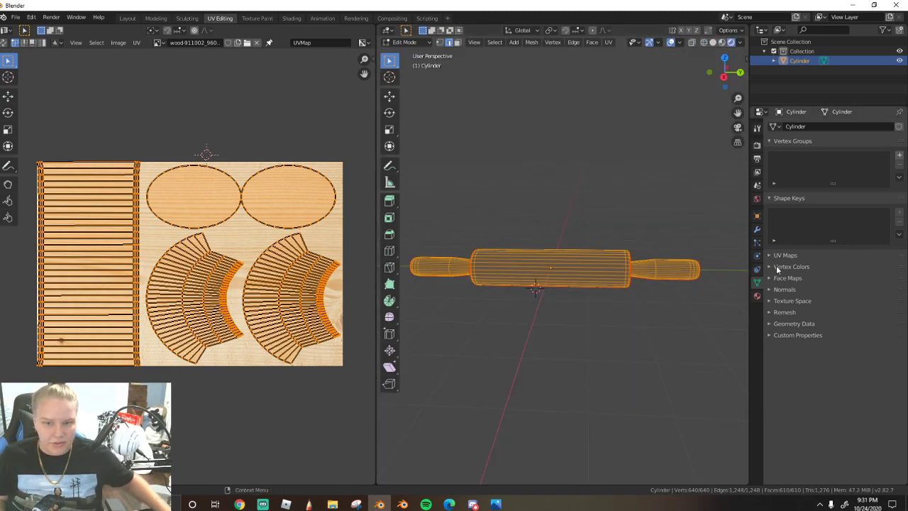
scroll(638, 294, up, 4)
key(Tab)
middle_drag(641, 296, 620, 293)
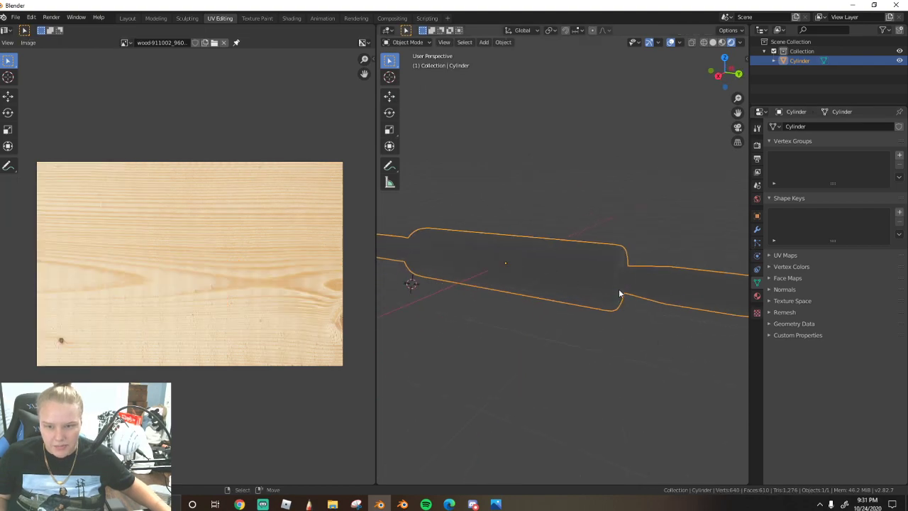
click(713, 42)
click(771, 310)
click(772, 309)
click(771, 256)
click(772, 256)
click(760, 114)
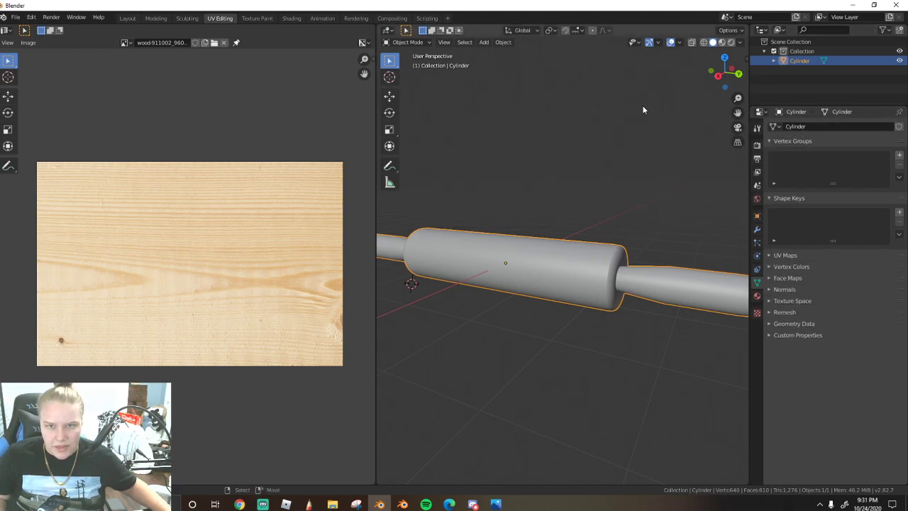
- Create a new material for the rolling pin and assign the wood-911002_960 image texture to its base color
click(757, 296)
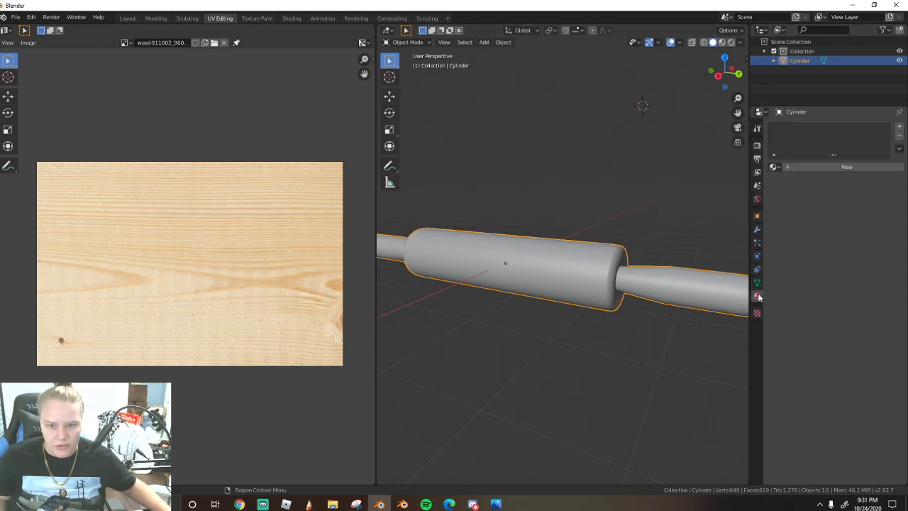
click(823, 167)
click(899, 263)
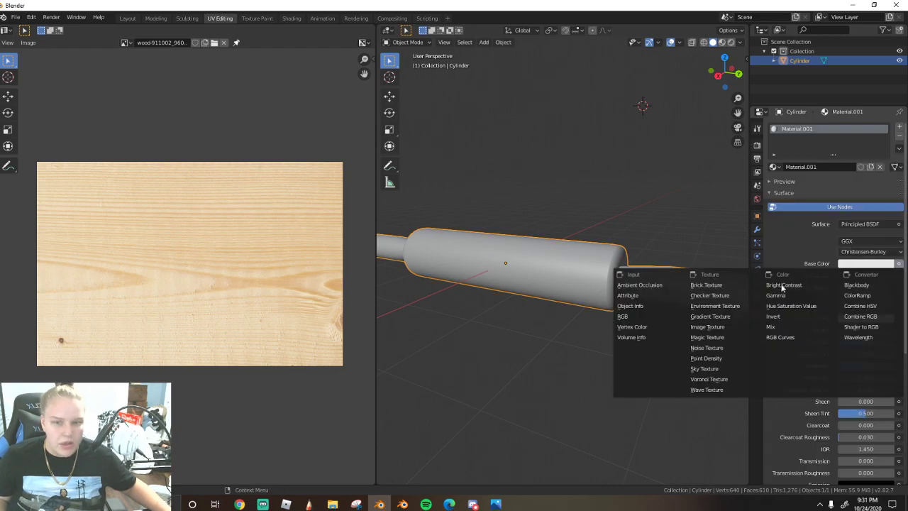
click(701, 327)
click(843, 276)
click(781, 308)
- Try rendered shading, switch the viewport to material preview, and inspect the wood grain on the roller and handles
middle_drag(667, 298, 609, 294)
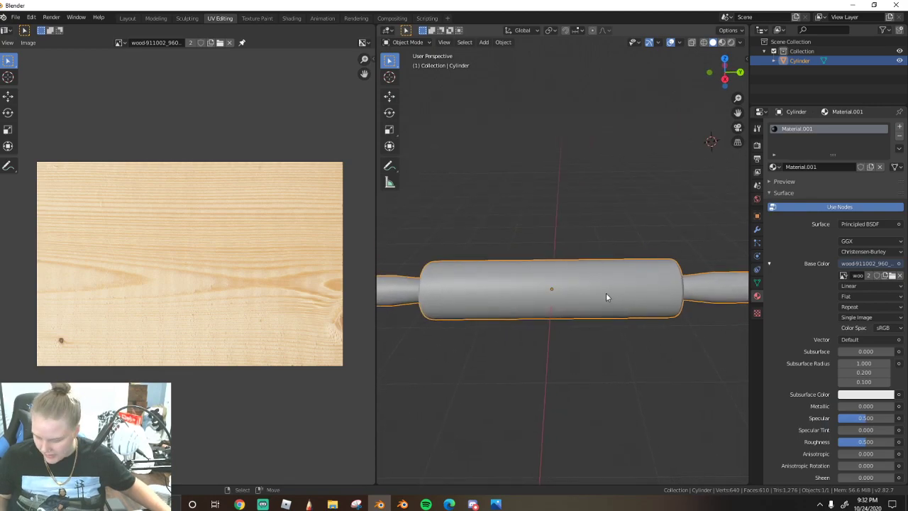
click(722, 42)
click(731, 42)
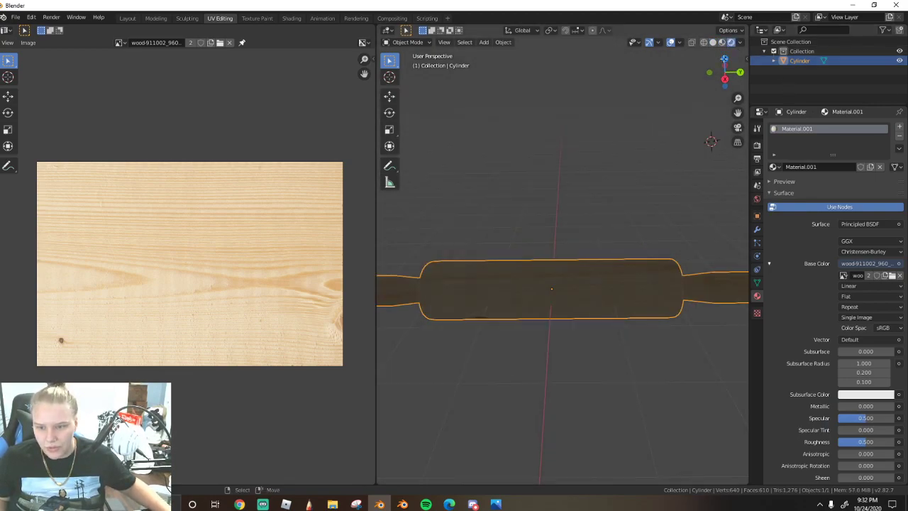
middle_drag(580, 203, 625, 261)
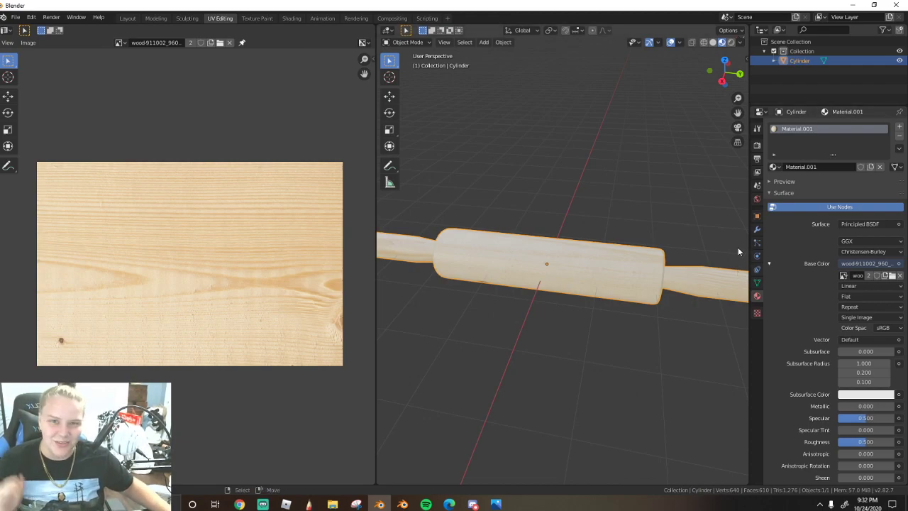
mouse_move(580, 291)
middle_down()
mouse_move(484, 259)
mouse_move(463, 231)
mouse_move(520, 207)
mouse_move(570, 251)
mouse_move(586, 234)
mouse_move(589, 139)
mouse_move(565, 184)
mouse_move(676, 307)
middle_up()
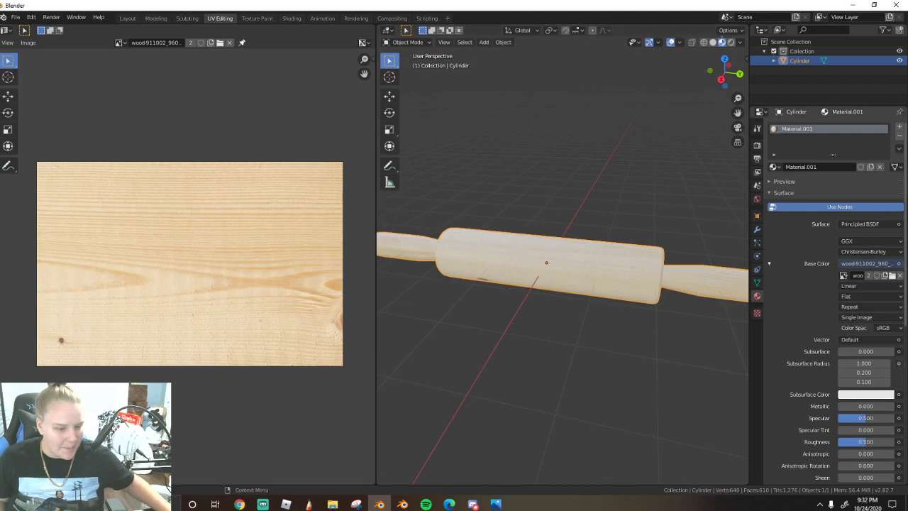